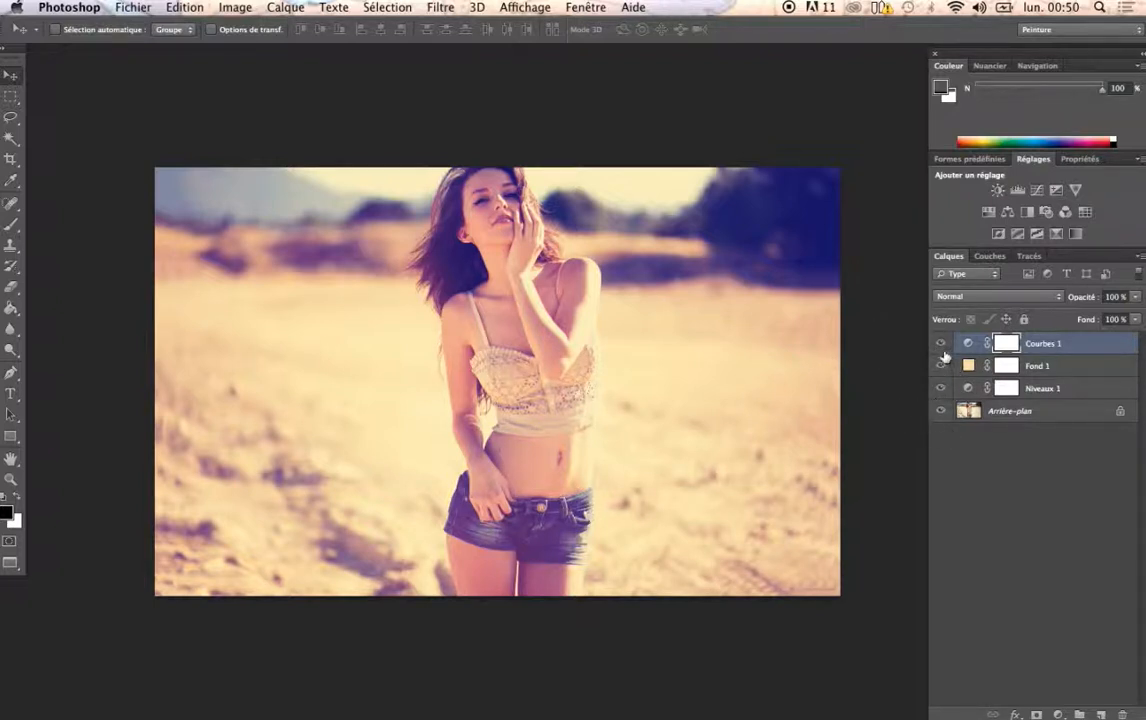
Preview the photo without its adjustments, then delete the Courbes 1, Fond 1 and Niveaux 1 layers above the background.
{"action": "left_click", "coordinate": [940, 389]}
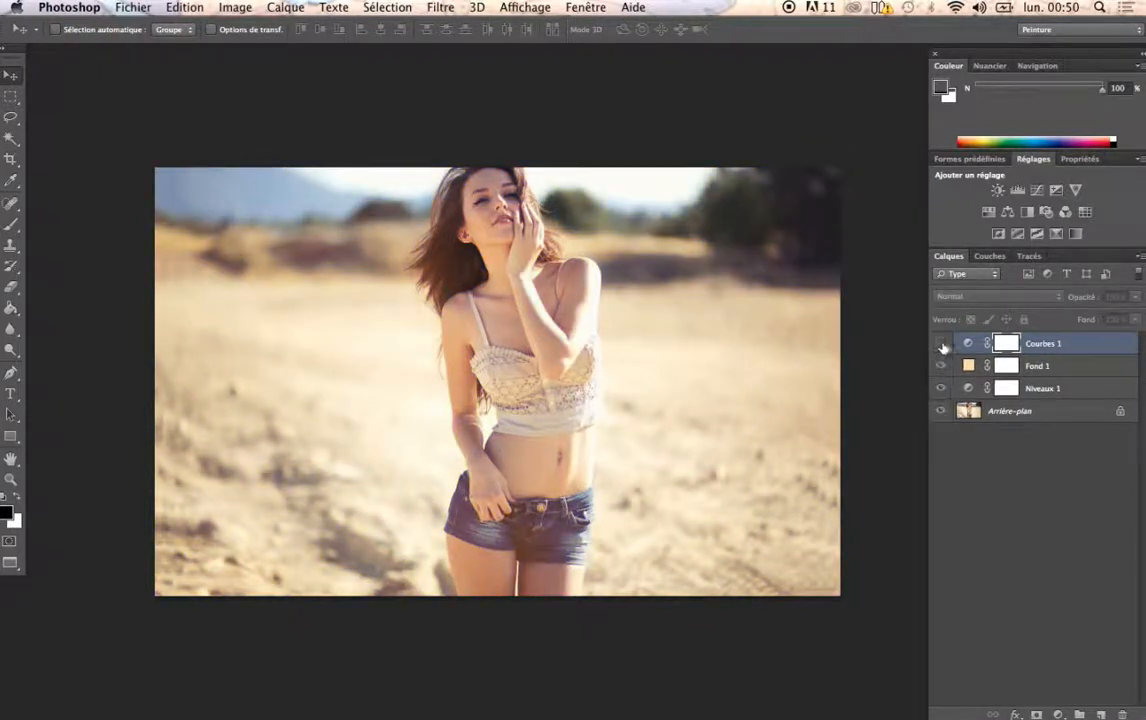
{"action": "left_click_drag", "start_coordinate": [941, 343], "coordinate": [940, 389]}
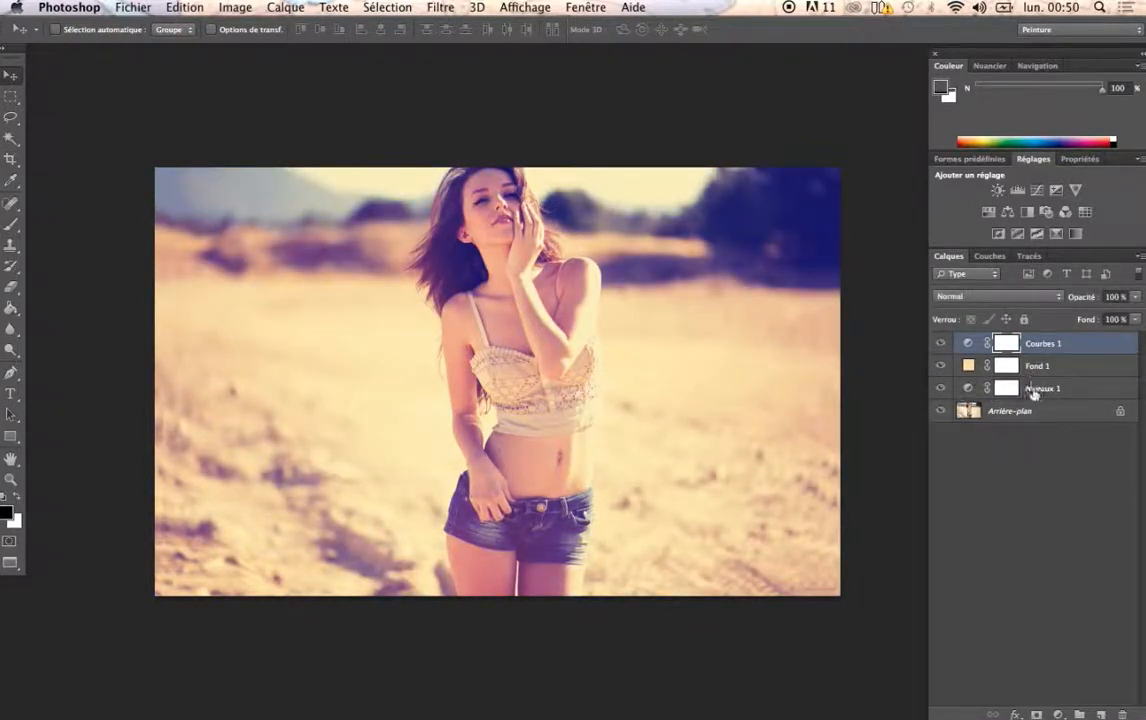
{"action": "left_click", "coordinate": [1034, 390], "text": "shift"}
{"action": "key", "text": "Delete"}
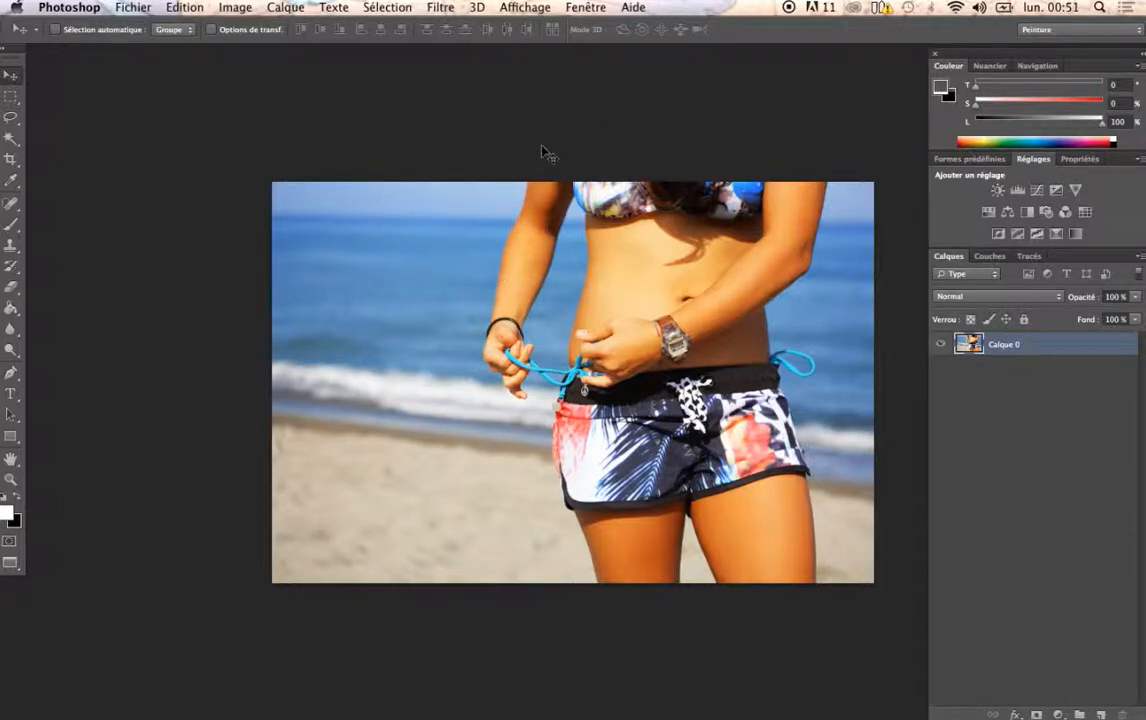
Show the Scripts (actions) list and create a new action set named "game of draw".
{"action": "left_click", "coordinate": [585, 7]}
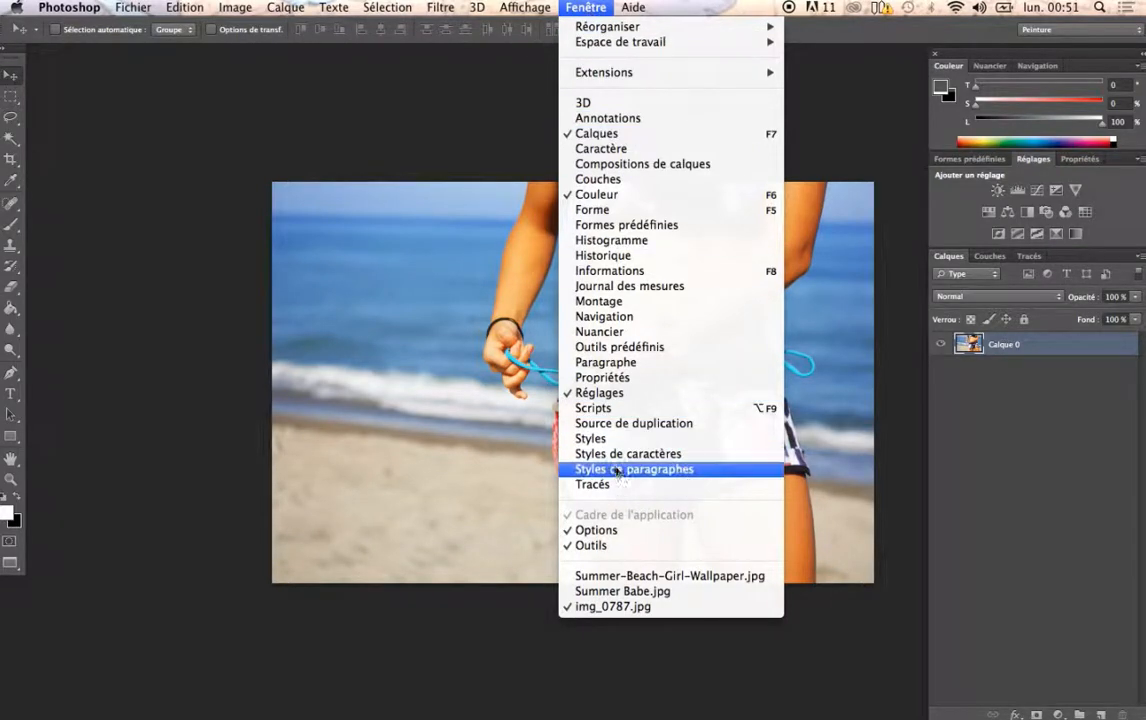
{"action": "left_click", "coordinate": [614, 409]}
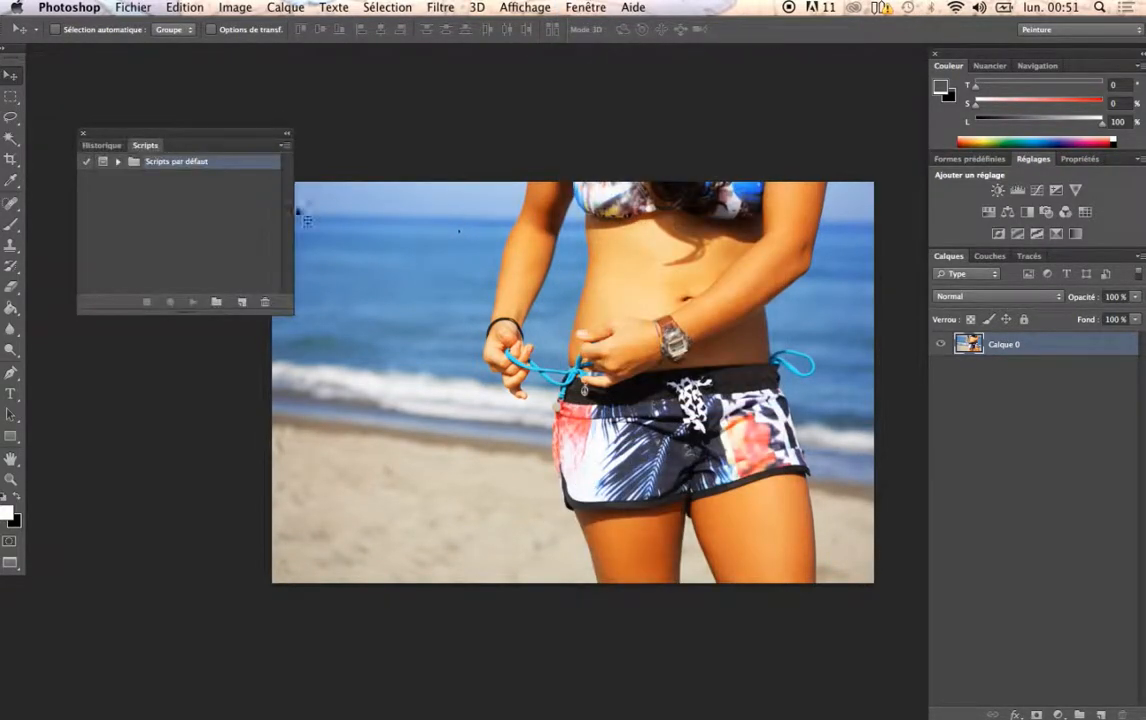
{"action": "mouse_move", "coordinate": [152, 152]}
{"action": "left_mouse_down"}
{"action": "mouse_move", "coordinate": [455, 150]}
{"action": "mouse_move", "coordinate": [900, 178]}
{"action": "mouse_move", "coordinate": [1011, 165]}
{"action": "mouse_move", "coordinate": [912, 146]}
{"action": "mouse_move", "coordinate": [778, 170]}
{"action": "mouse_move", "coordinate": [167, 163]}
{"action": "mouse_move", "coordinate": [112, 149]}
{"action": "mouse_move", "coordinate": [150, 150]}
{"action": "mouse_move", "coordinate": [152, 140]}
{"action": "mouse_move", "coordinate": [151, 163]}
{"action": "left_mouse_up"}
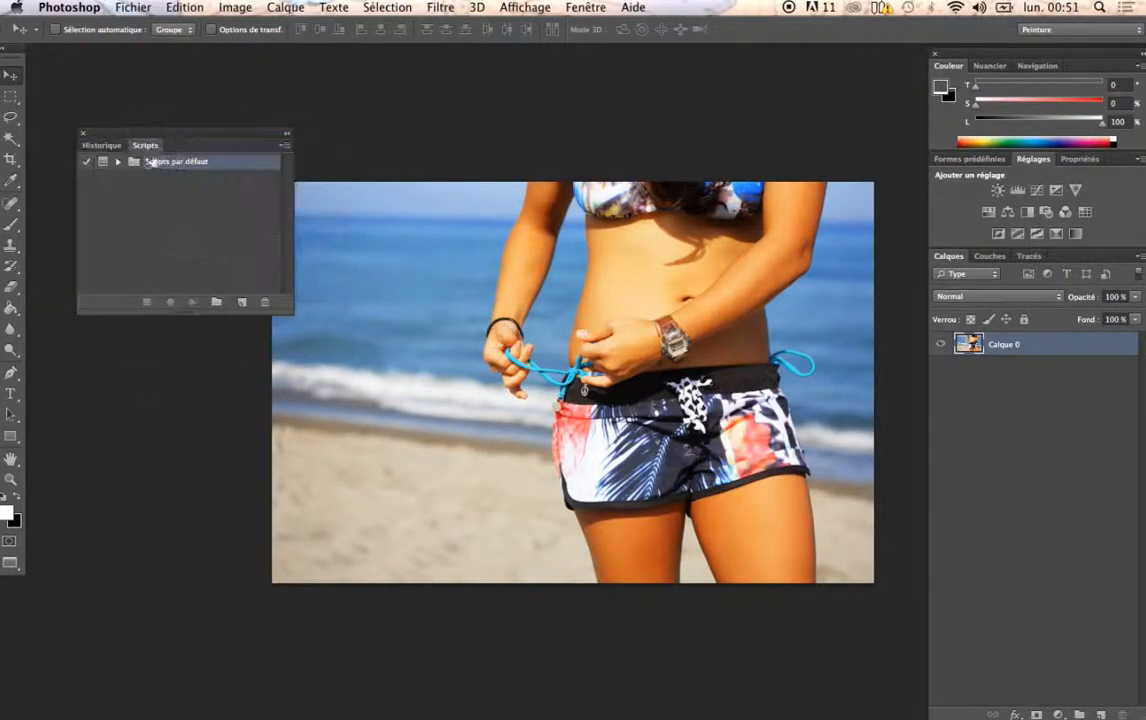
{"action": "left_click", "coordinate": [216, 301]}
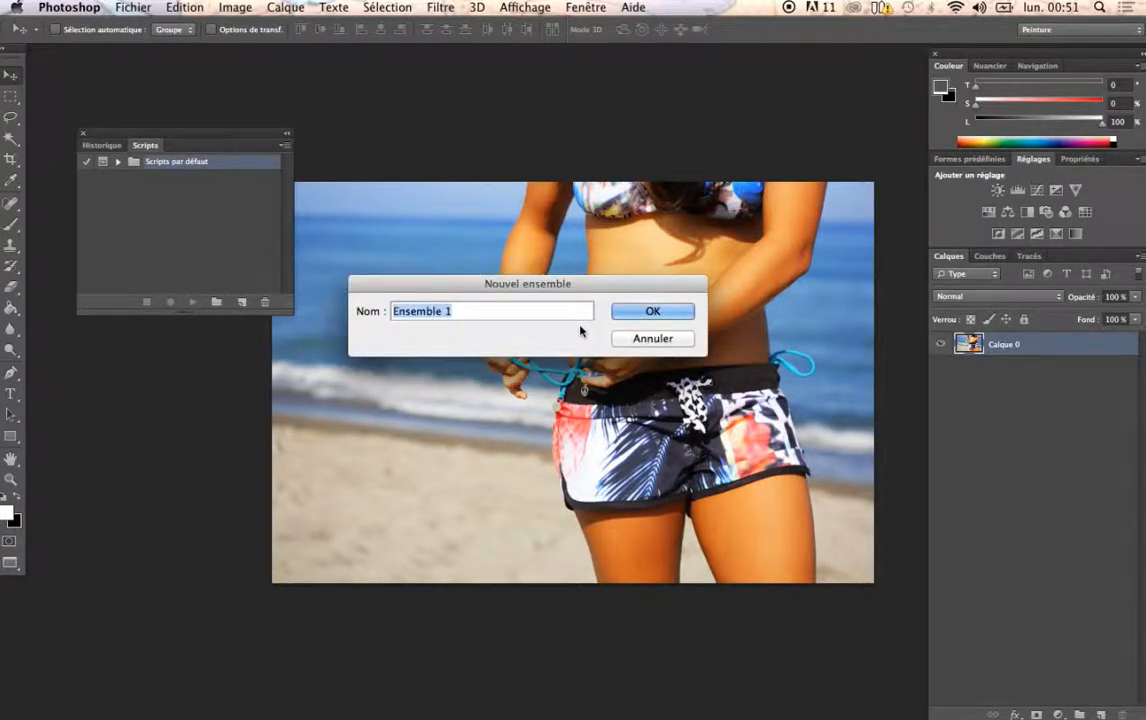
{"action": "type", "text": "game "}
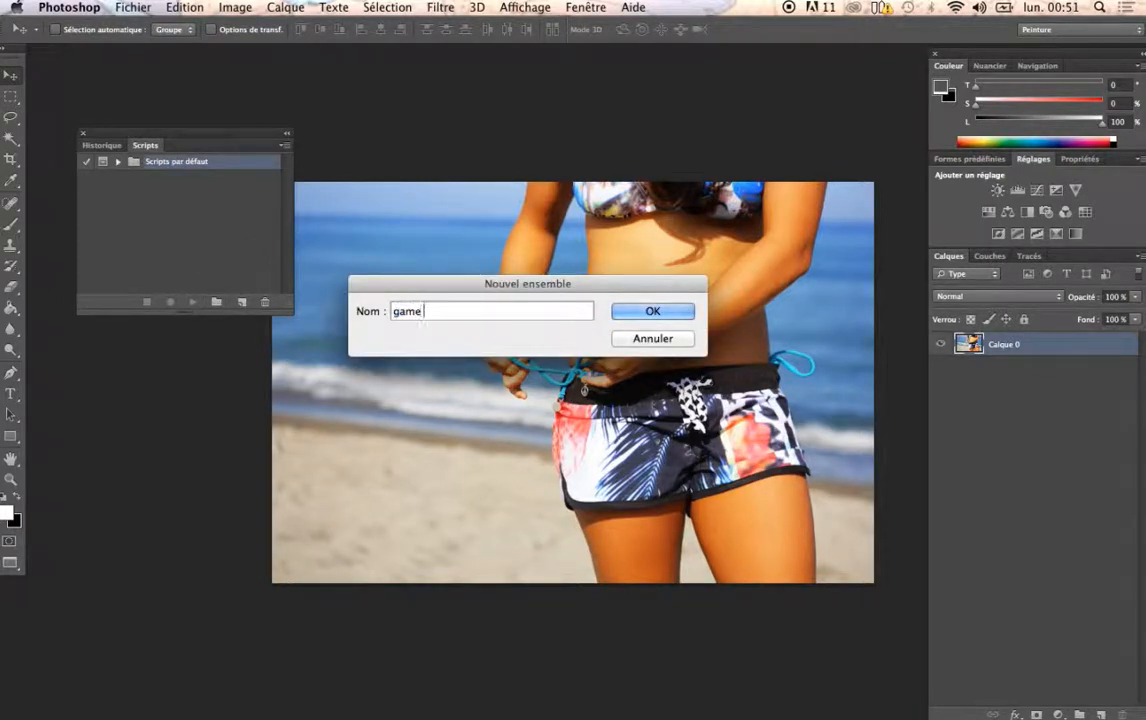
{"action": "type", "text": "of draw"}
{"action": "key", "text": "Return"}
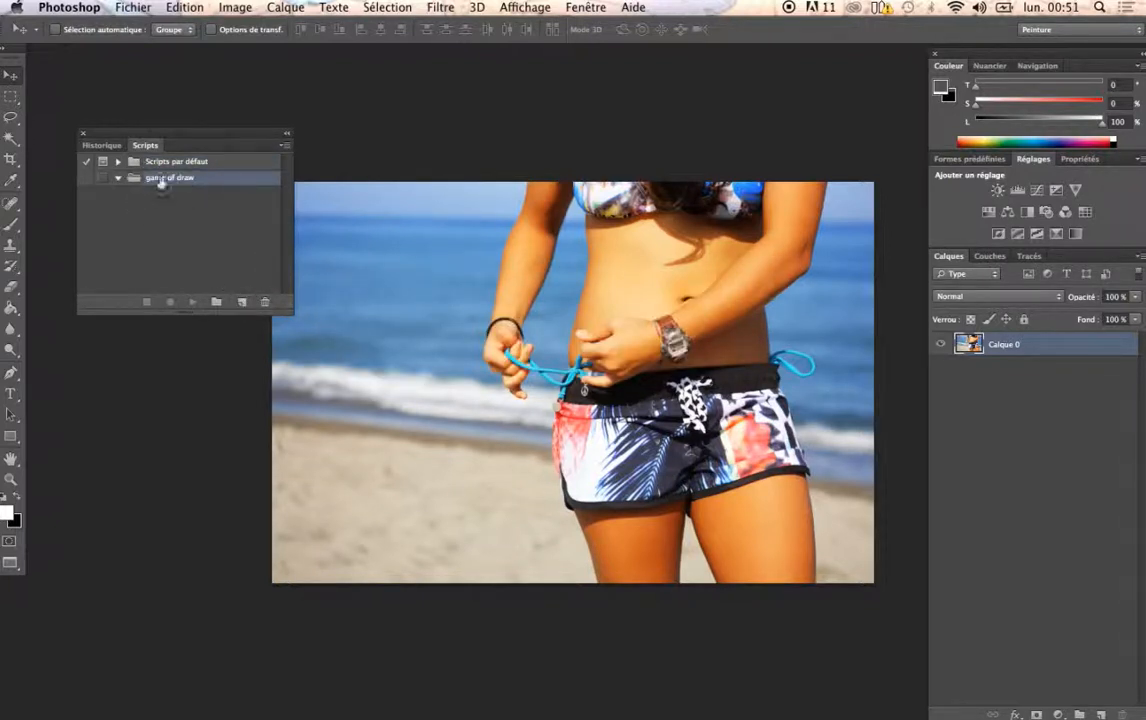
Create a new action named "Nashville" in the "game of draw" set and start recording it.
{"action": "left_click", "coordinate": [241, 302]}
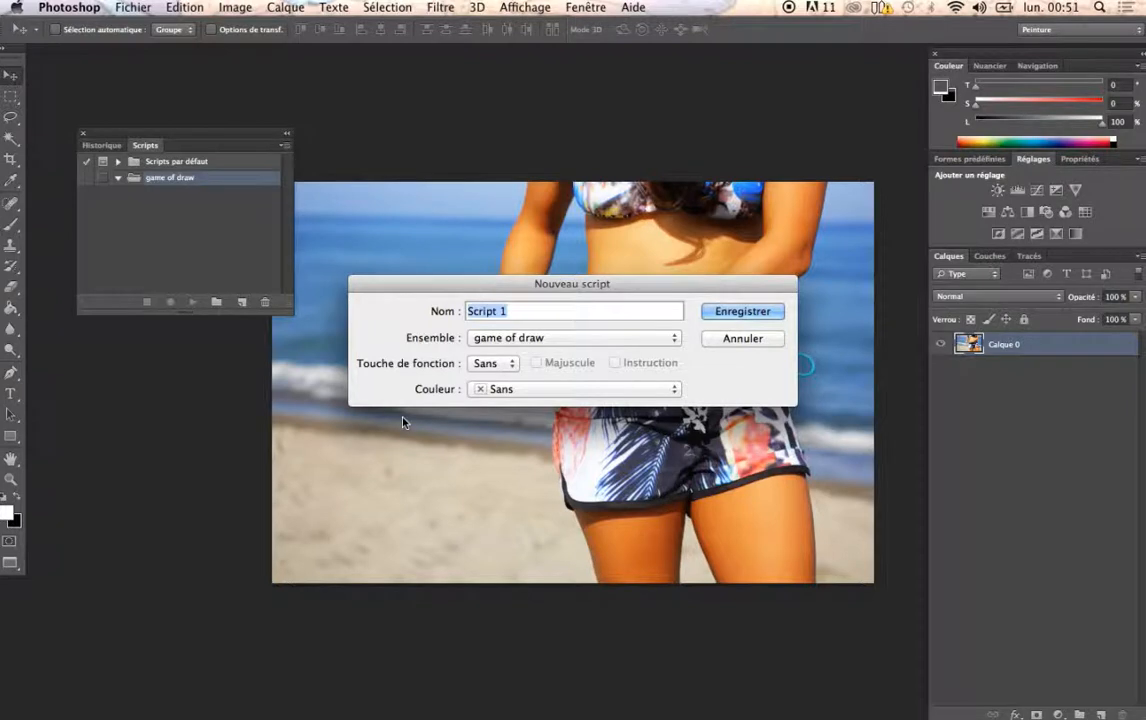
{"action": "type", "text": "Nashville"}
{"action": "key", "text": "Return"}
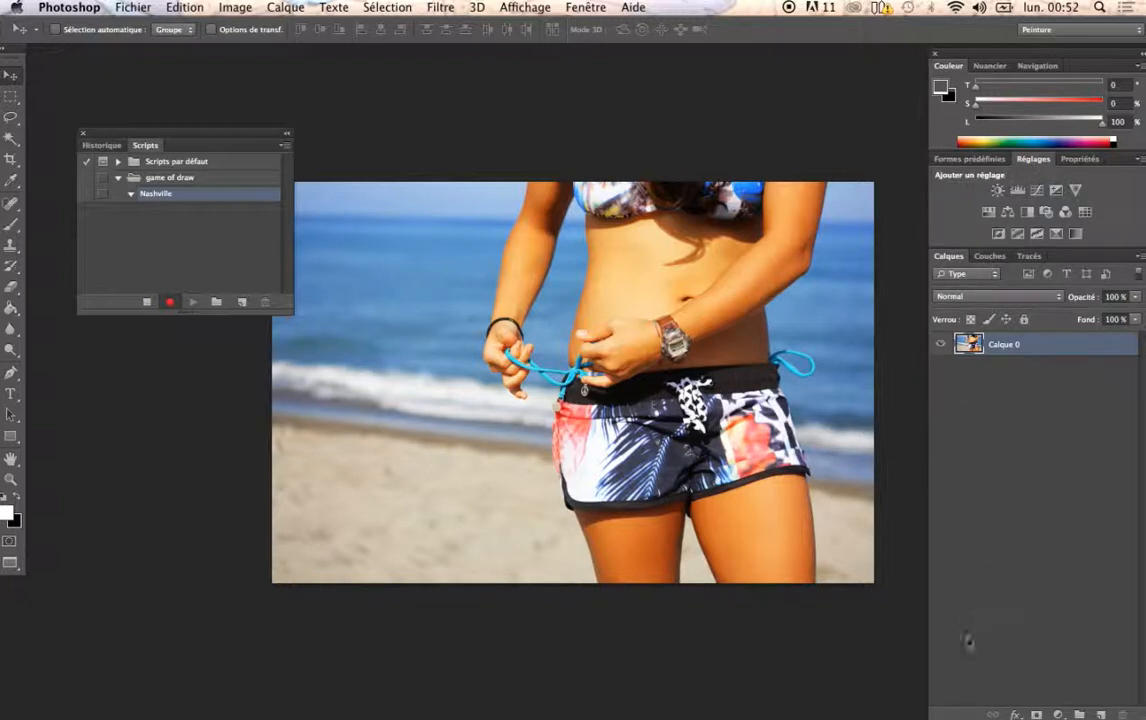
Add a Niveaux (Levels) adjustment layer above the photo and raise the blue channel's black output level to 128.
{"action": "left_click", "coordinate": [1058, 714]}
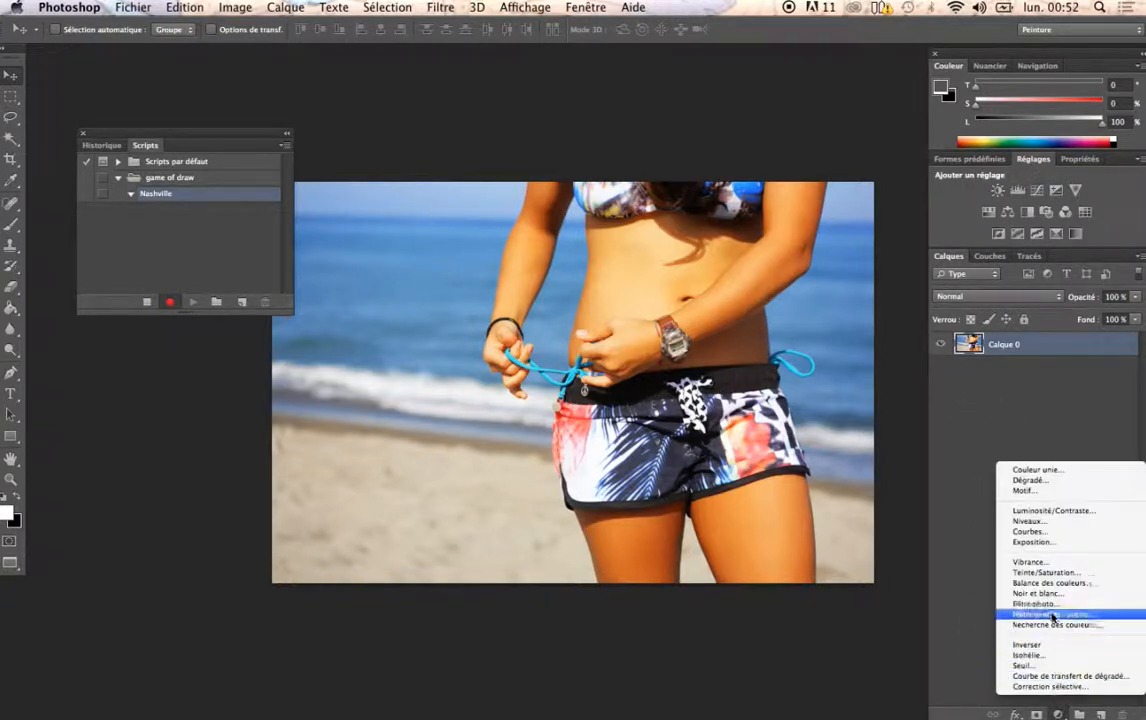
{"action": "left_click", "coordinate": [1043, 521]}
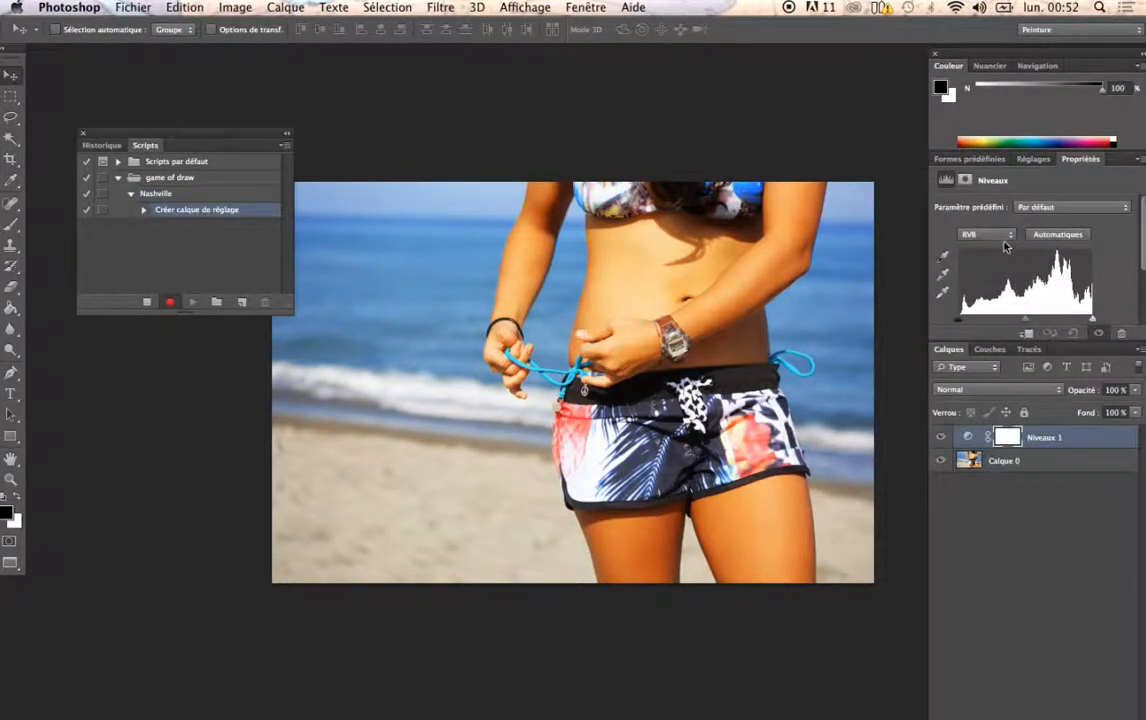
{"action": "left_click", "coordinate": [991, 231]}
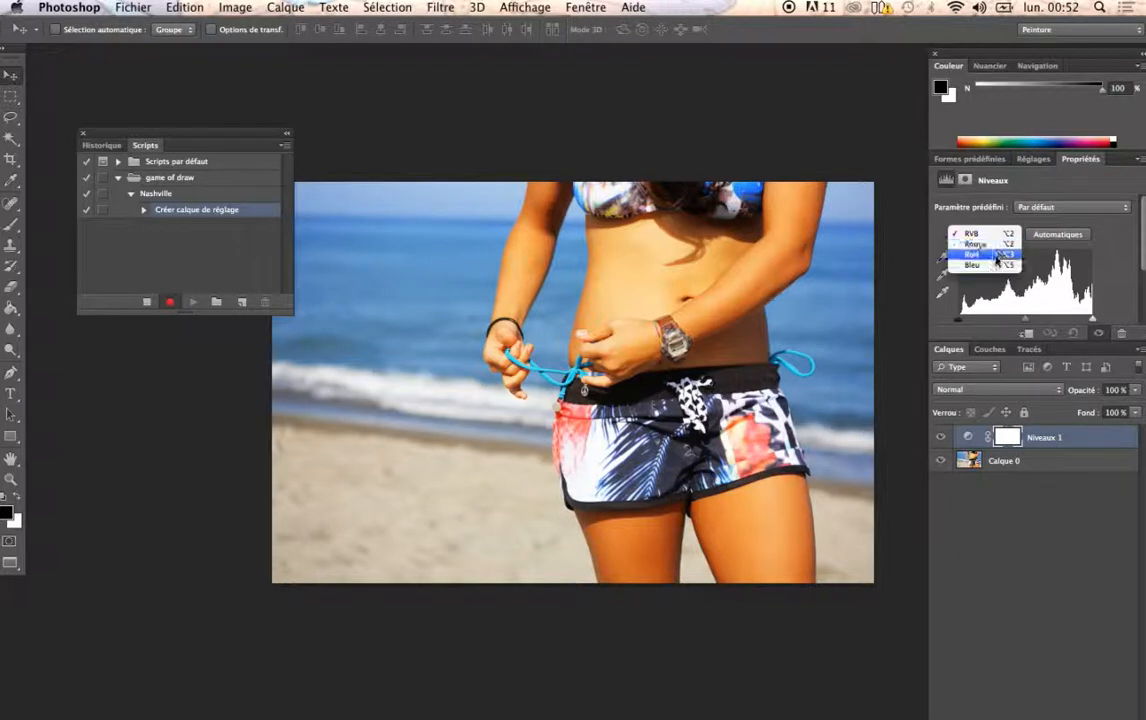
{"action": "left_click", "coordinate": [968, 240]}
{"action": "scroll", "coordinate": [956, 290], "scroll_direction": "down", "scroll_amount": 5}
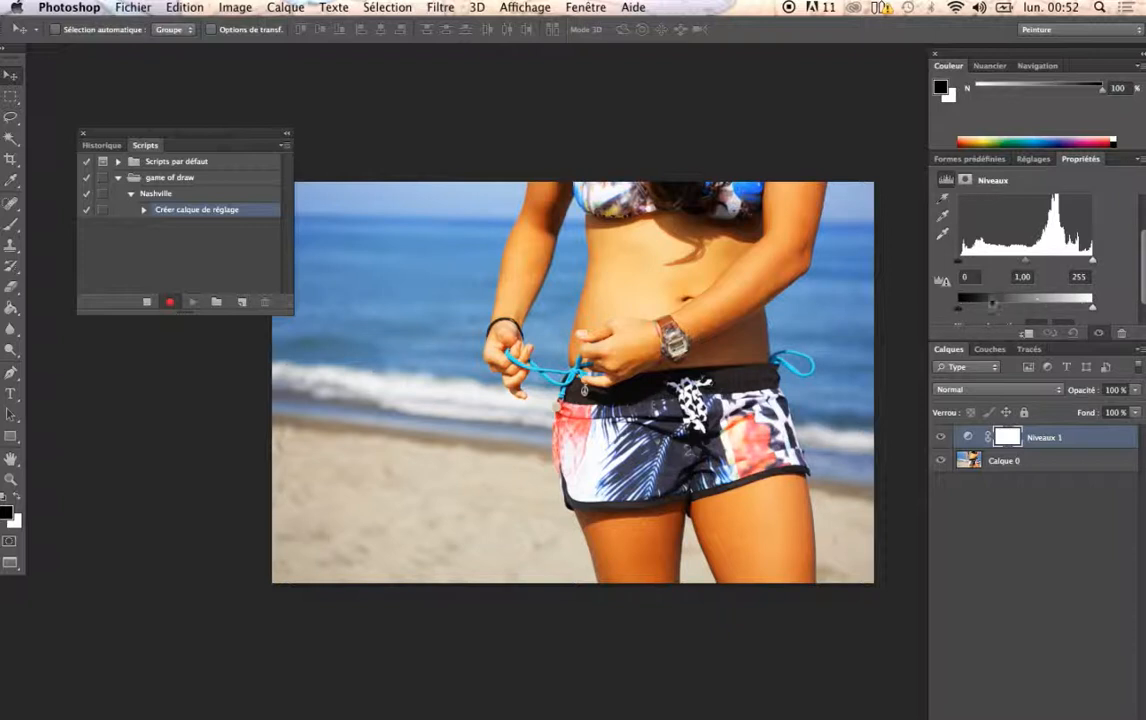
{"action": "left_click_drag", "start_coordinate": [958, 314], "coordinate": [1020, 316]}
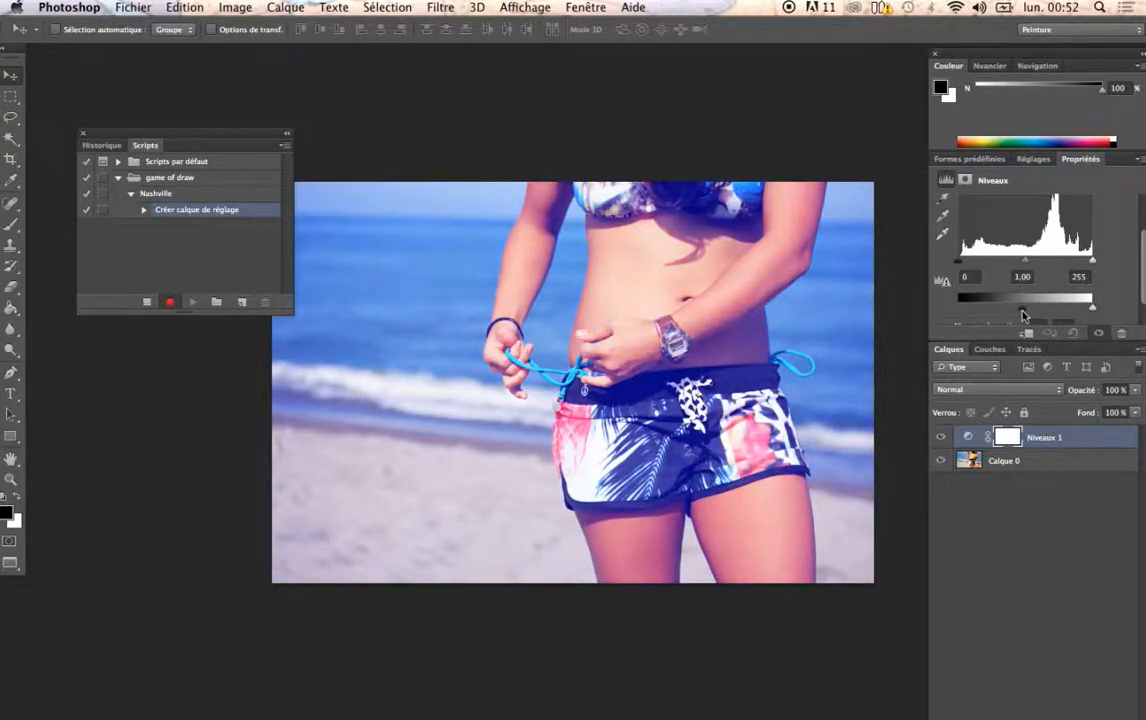
{"action": "scroll", "coordinate": [1025, 305], "scroll_direction": "down", "scroll_amount": 2}
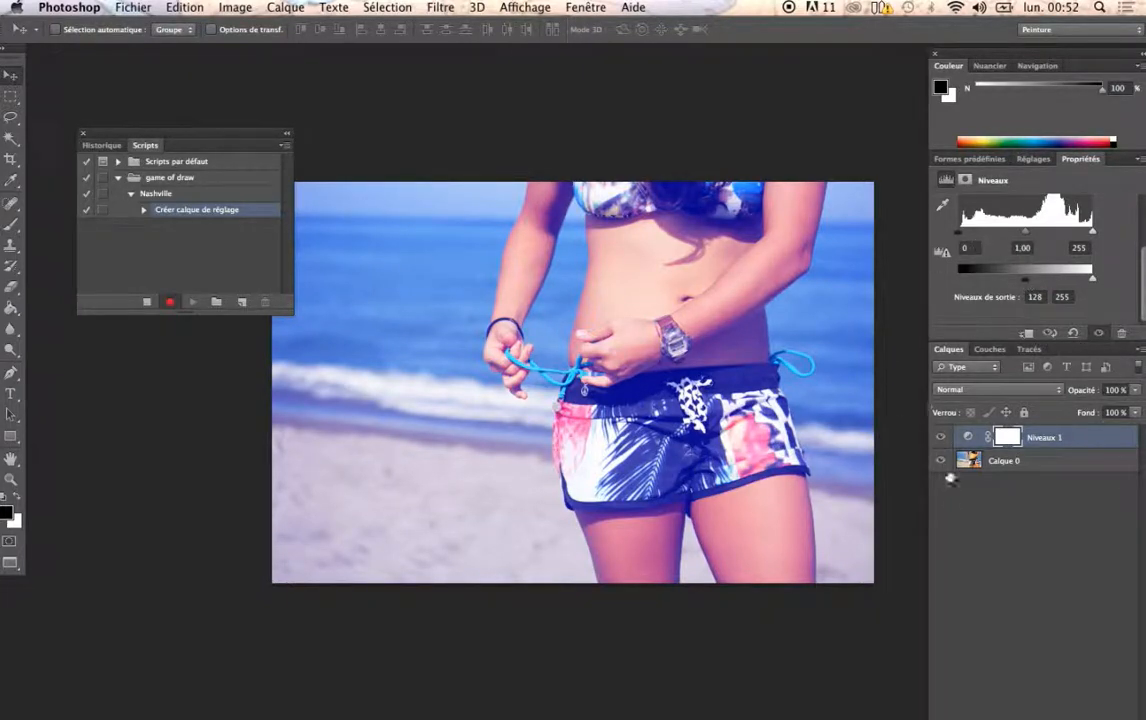
{"action": "left_click", "coordinate": [1029, 159]}
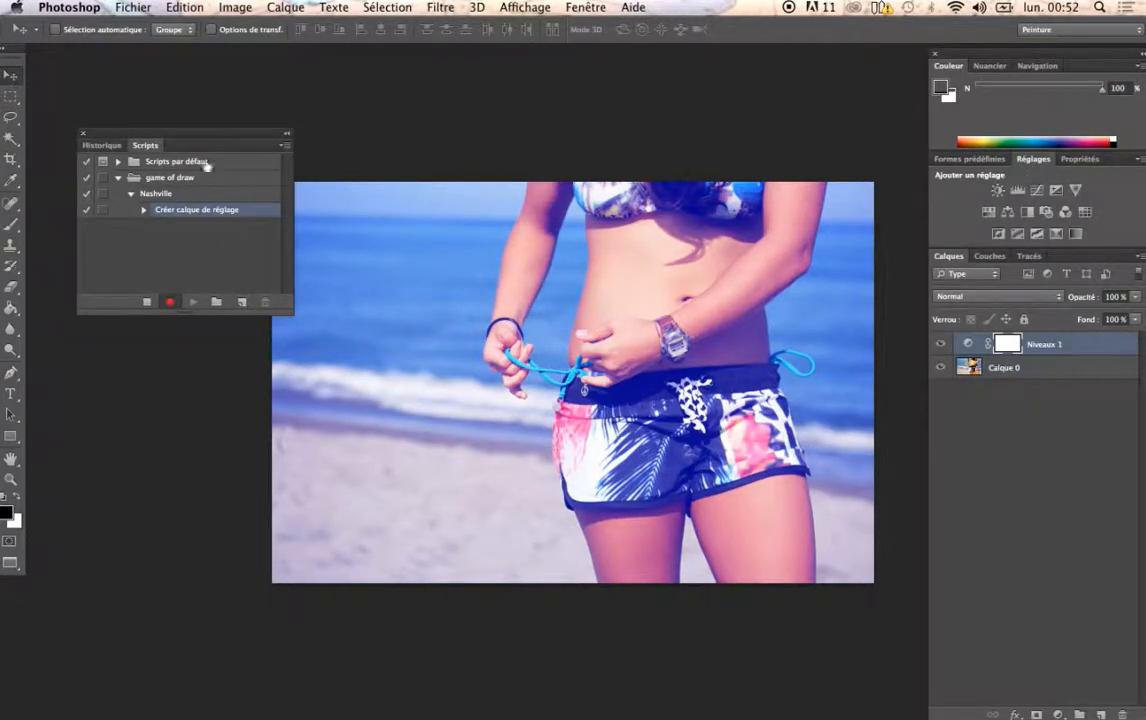
Create a solid colour fill layer above the Levels layer using the colour f6ddad.
{"action": "left_click", "coordinate": [283, 7]}
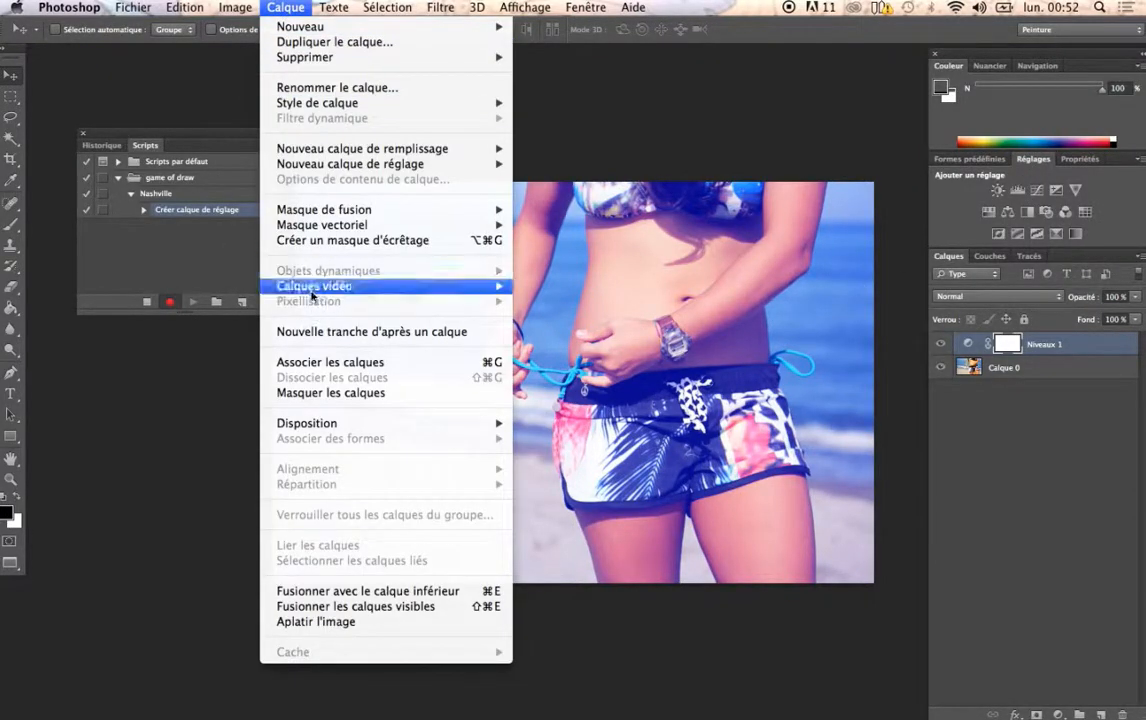
{"action": "mouse_move", "coordinate": [236, 8]}
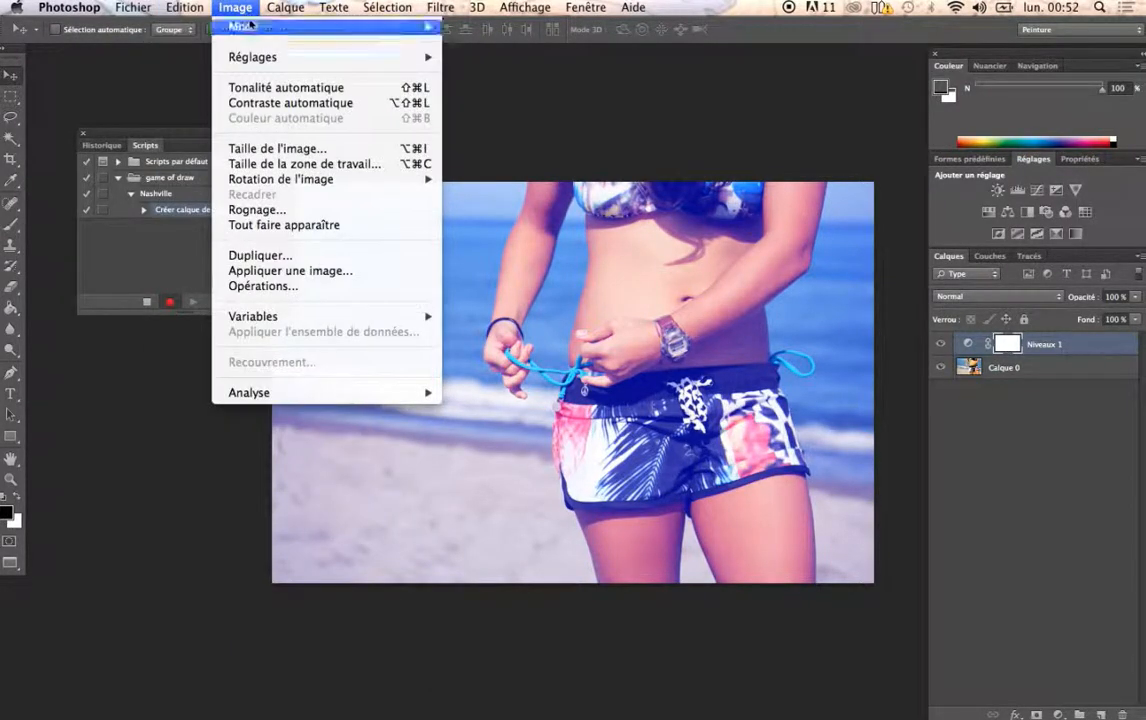
{"action": "mouse_move", "coordinate": [185, 8]}
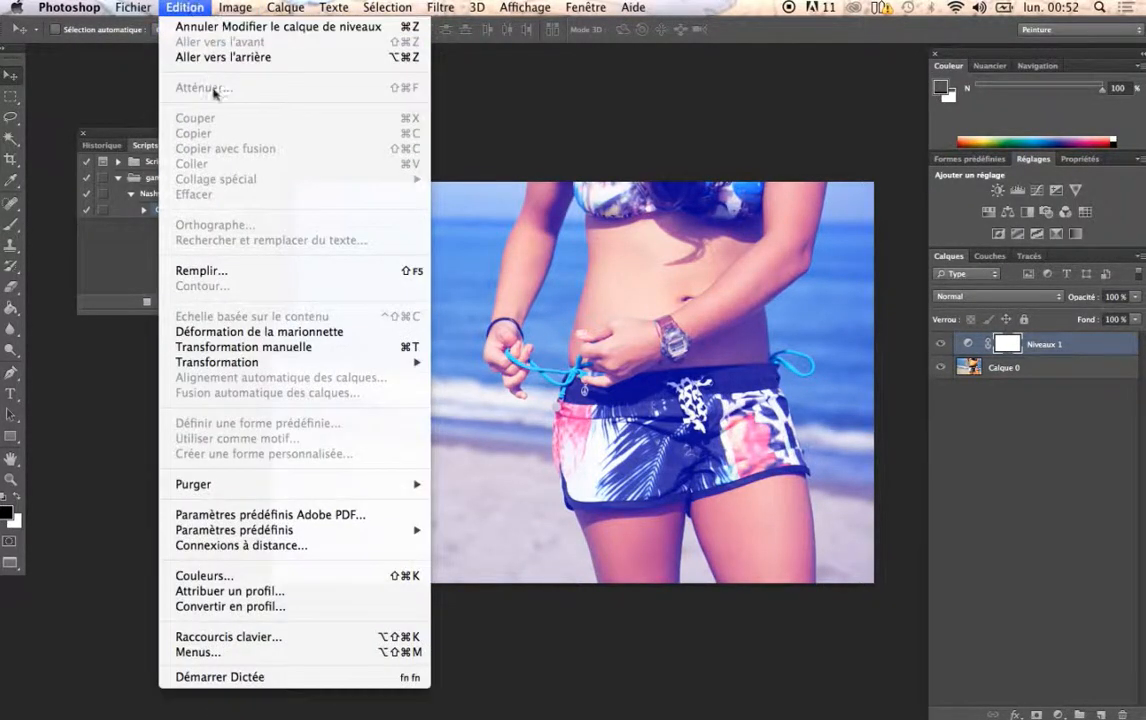
{"action": "mouse_move", "coordinate": [285, 8]}
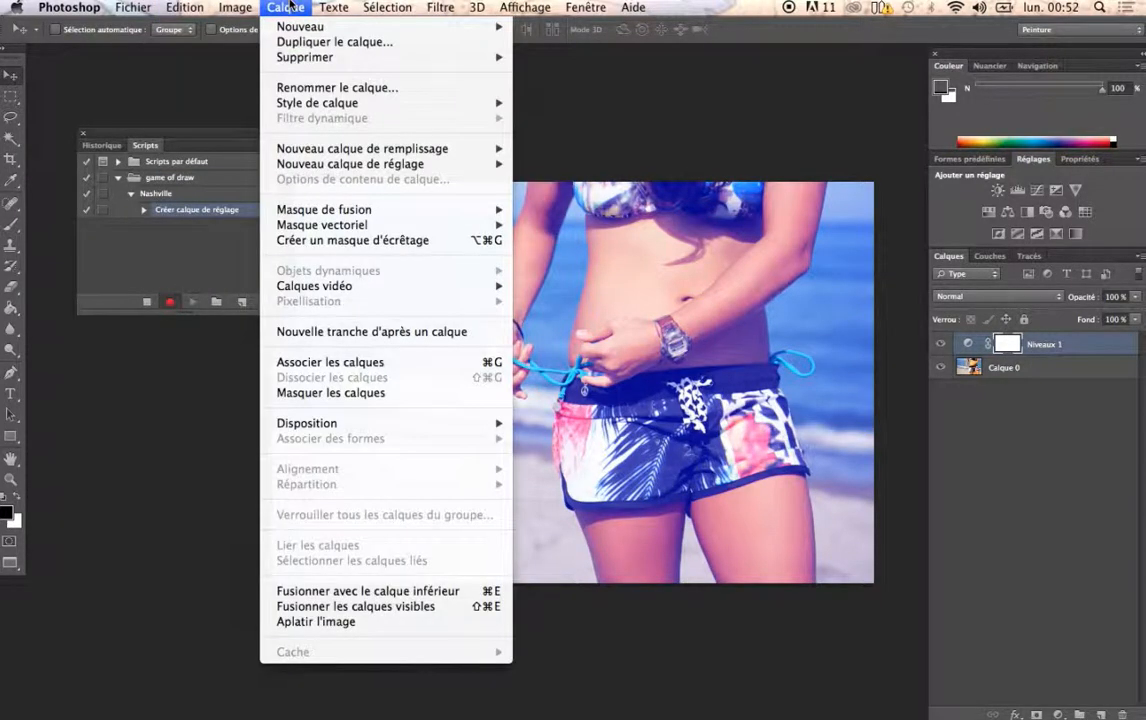
{"action": "mouse_move", "coordinate": [487, 153]}
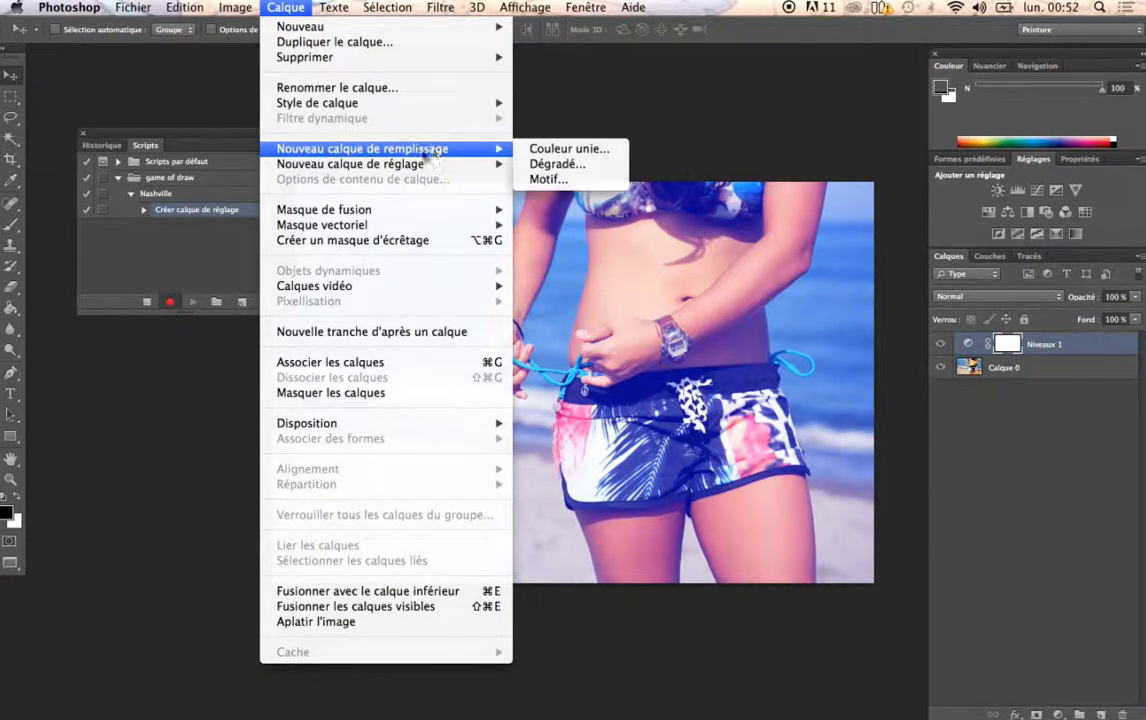
{"action": "left_click", "coordinate": [566, 151]}
{"action": "left_click", "coordinate": [762, 314]}
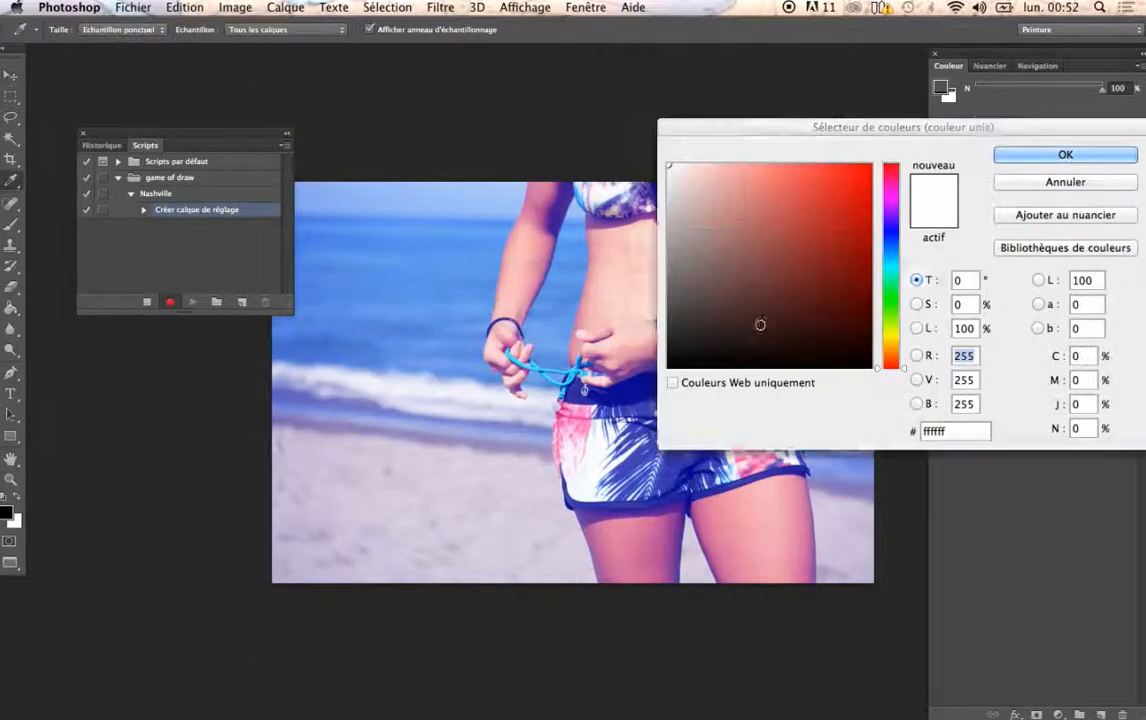
{"action": "double_click", "coordinate": [959, 431]}
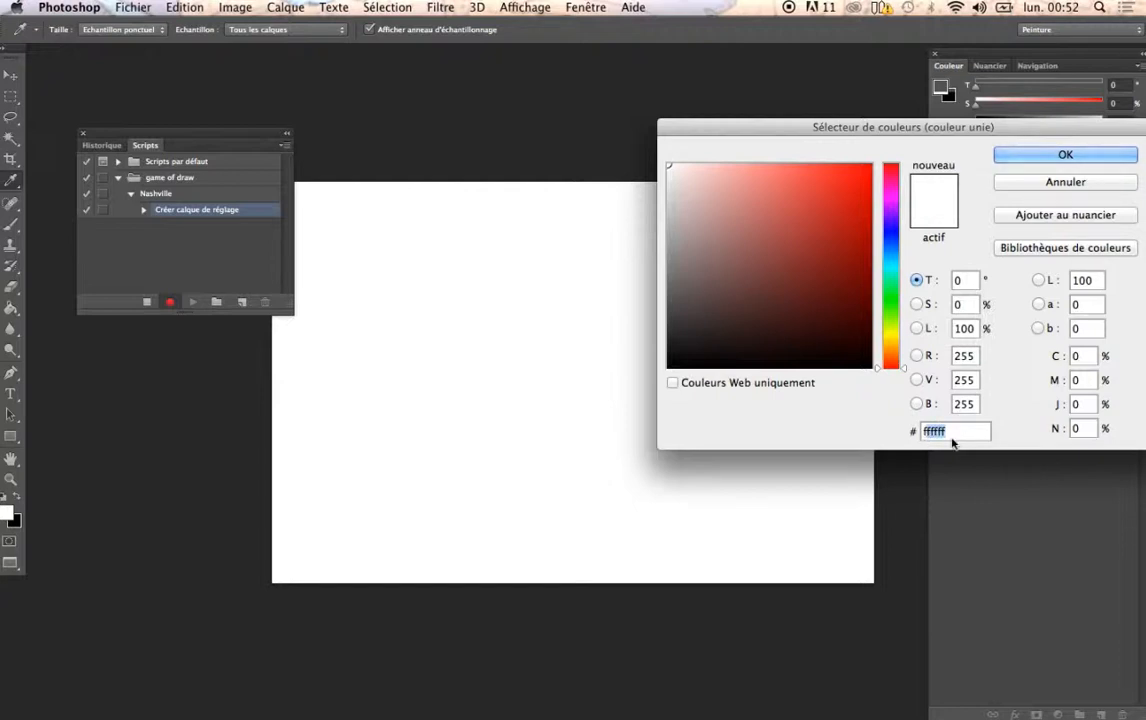
{"action": "type", "text": "f6ddad"}
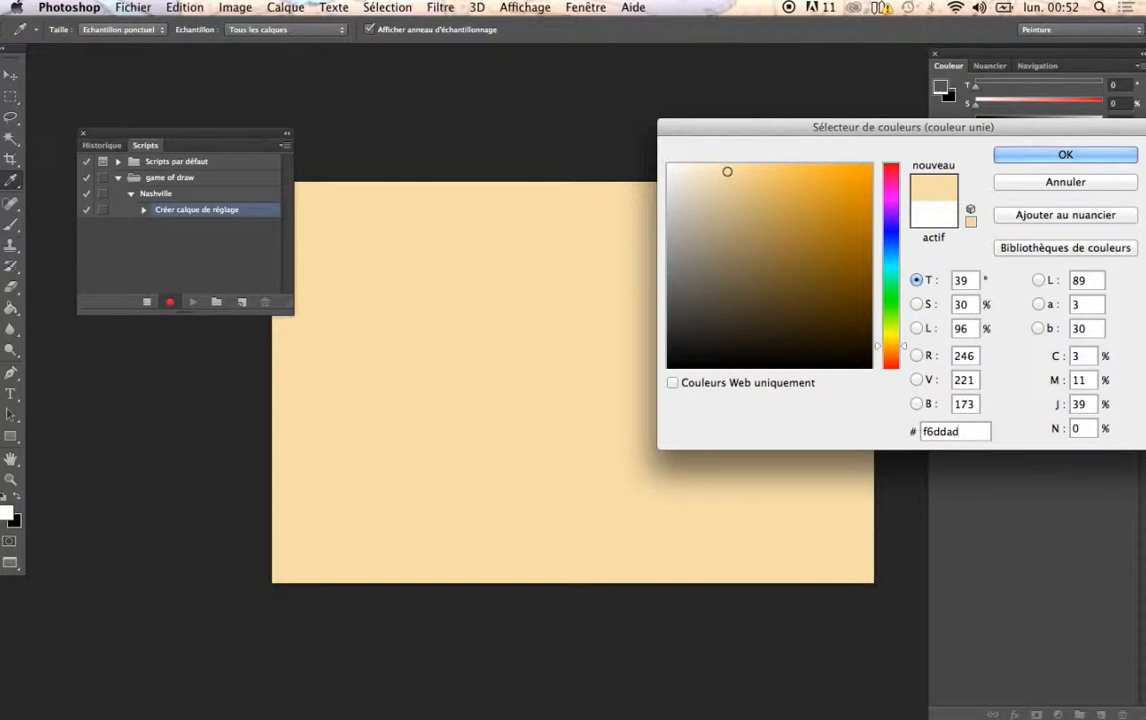
{"action": "key", "text": "Return"}
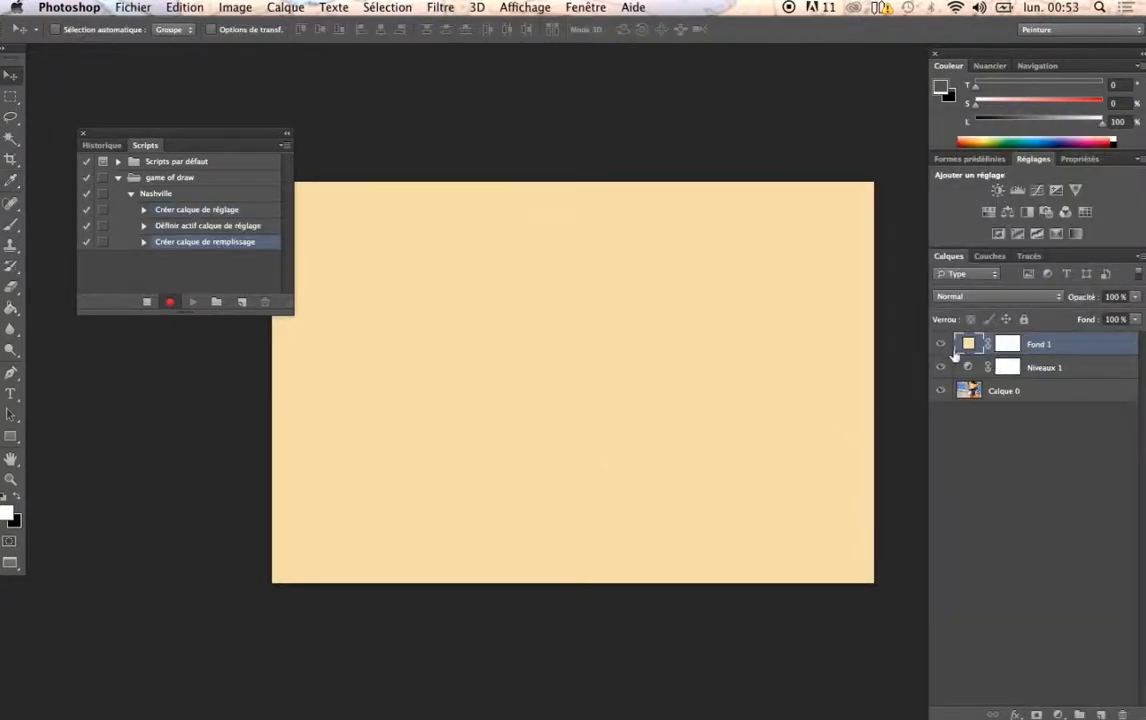
Hide and show the beige Fond 1 fill layer again, then set its blend mode to Produit (Multiply).
{"action": "left_click", "coordinate": [940, 344]}
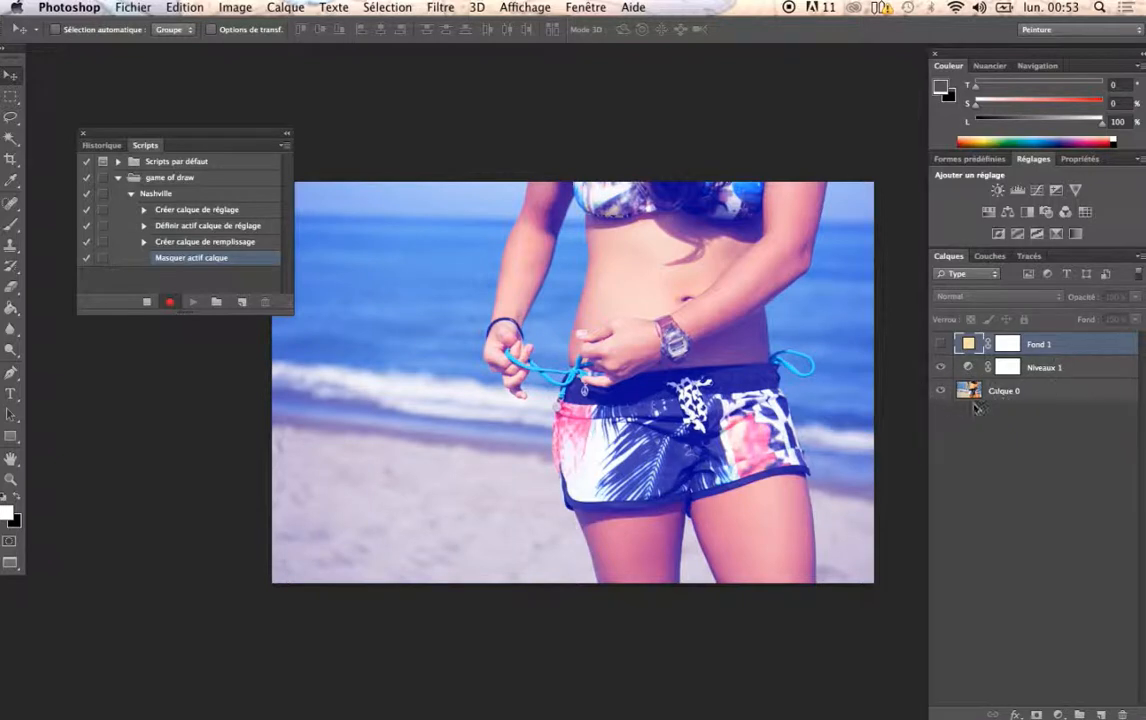
{"action": "left_click", "coordinate": [940, 344]}
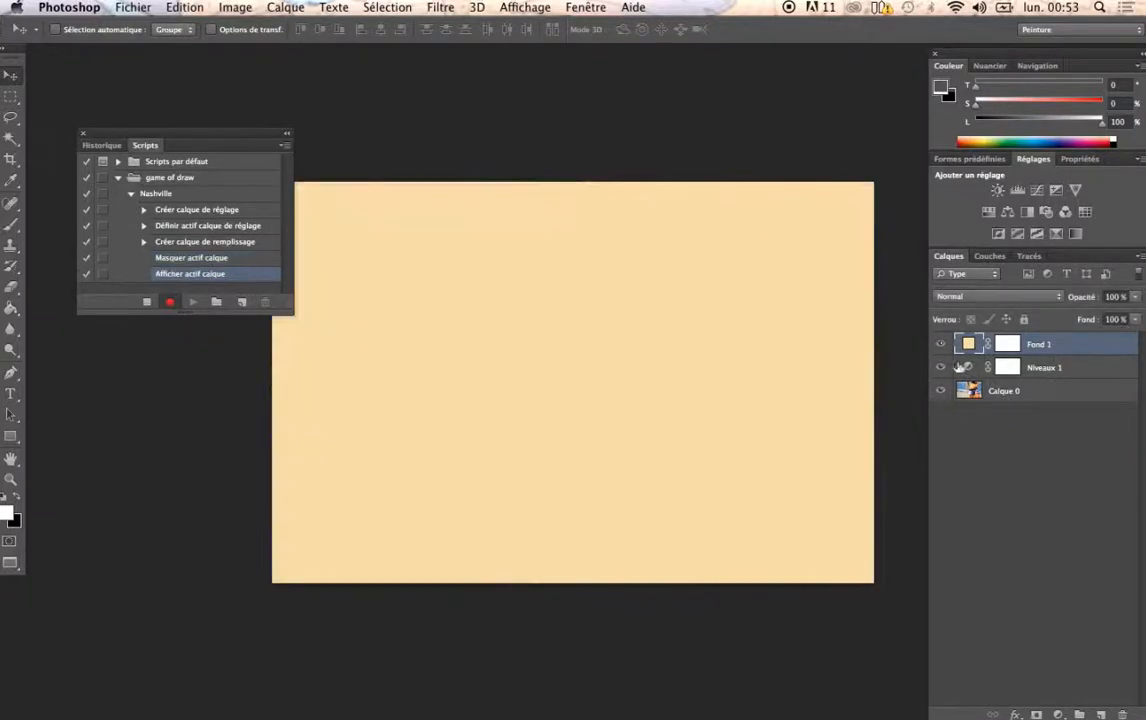
{"action": "left_click", "coordinate": [995, 298]}
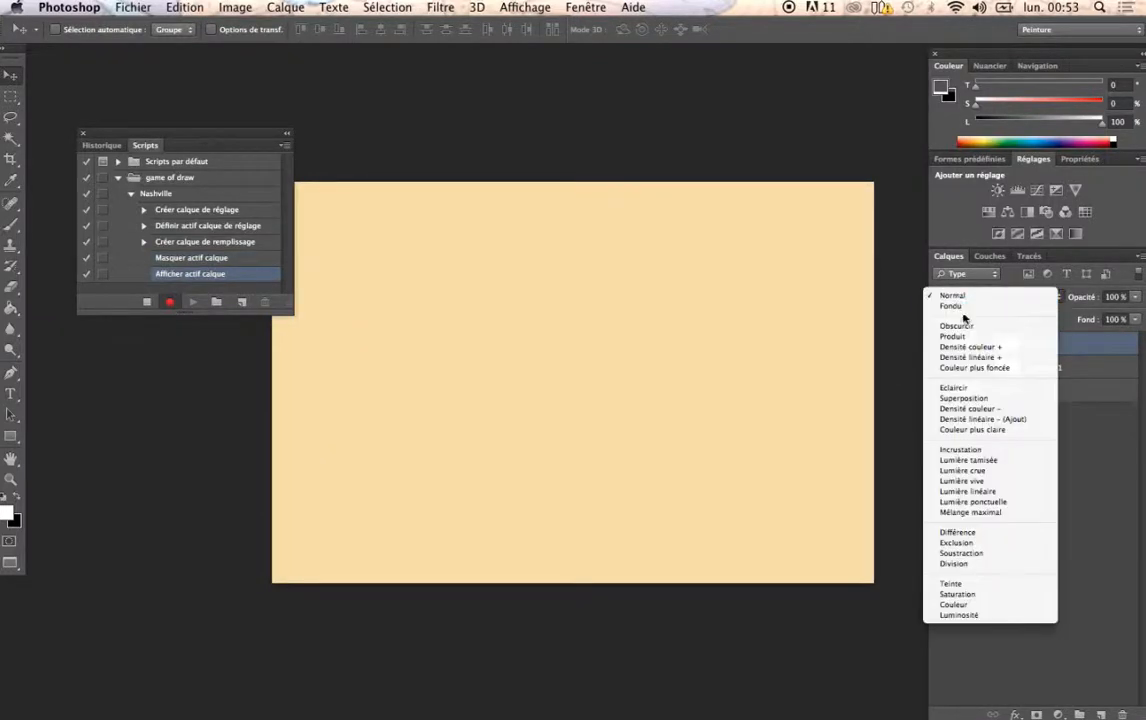
{"action": "left_click", "coordinate": [968, 337]}
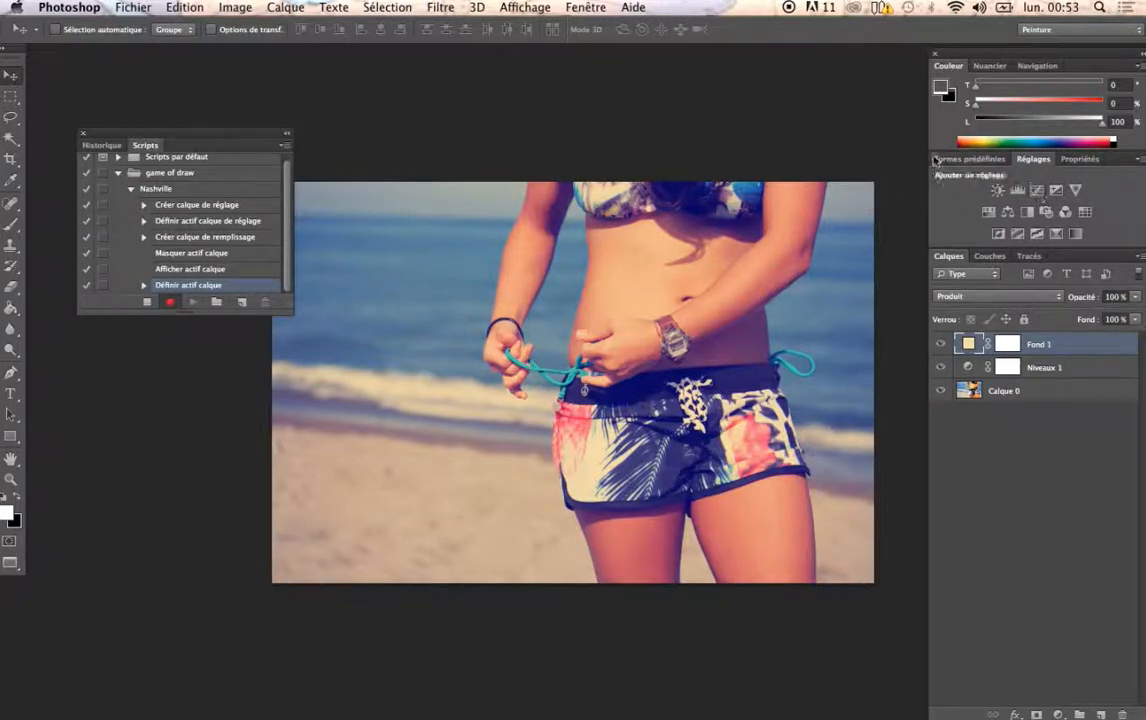
Add a Courbes (Curves) adjustment layer above the beige Fond 1 fill layer.
{"action": "left_click", "coordinate": [306, 8]}
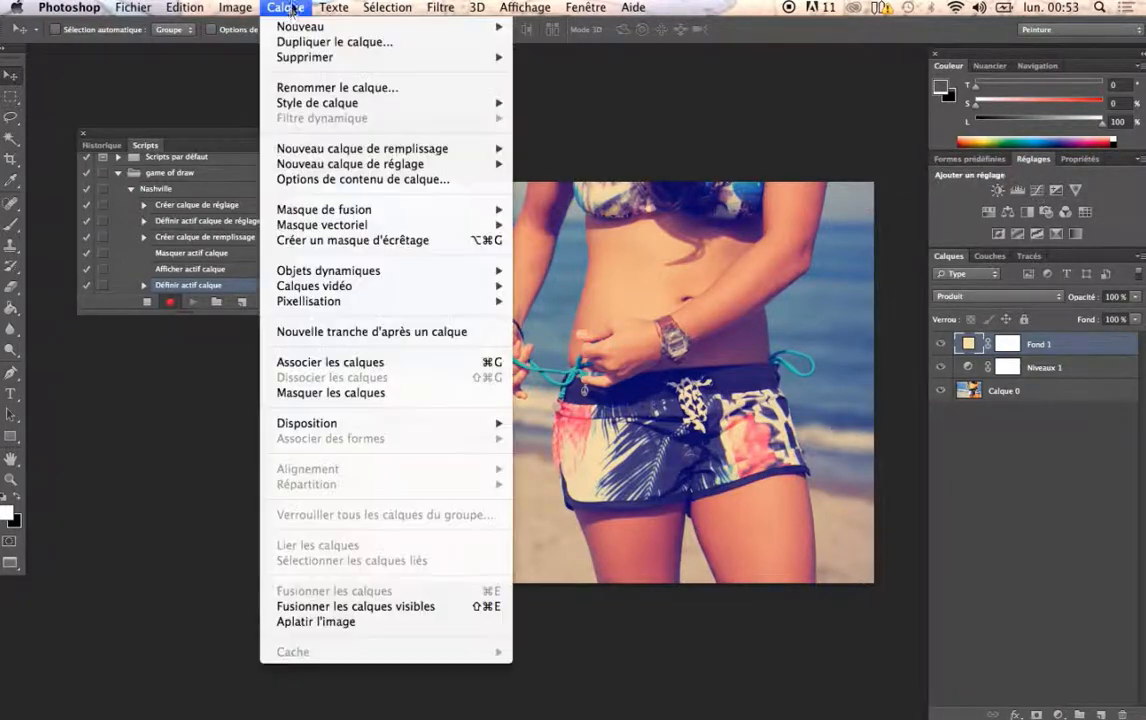
{"action": "mouse_move", "coordinate": [390, 164]}
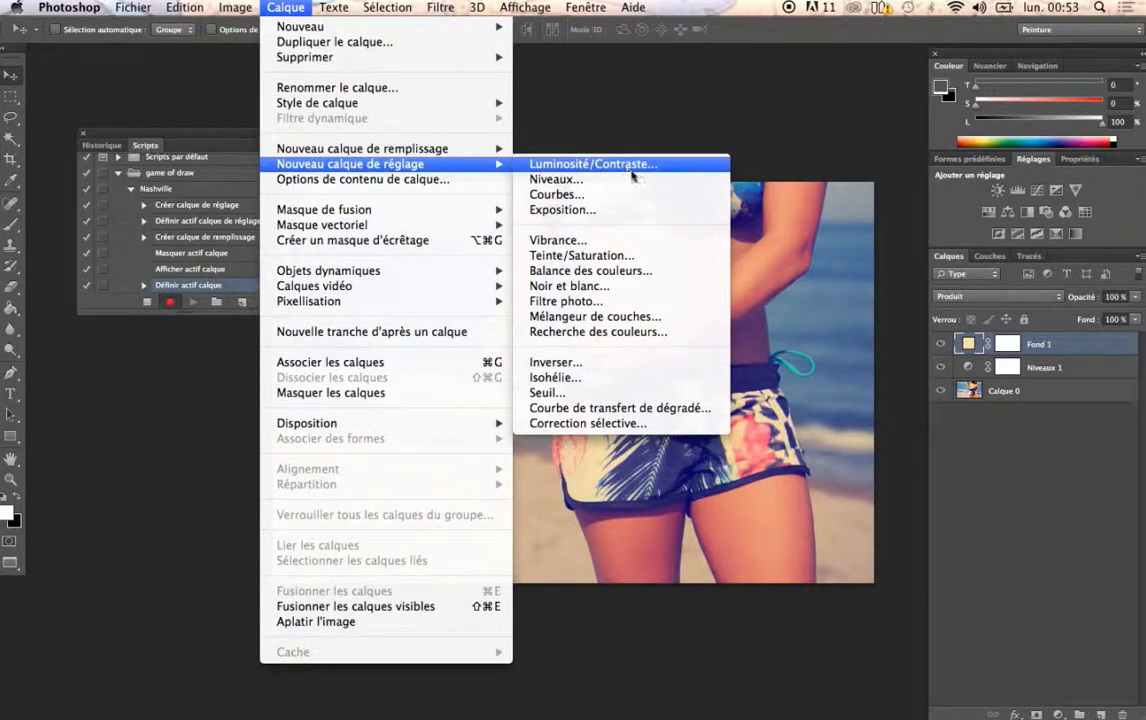
{"action": "left_click", "coordinate": [1039, 637]}
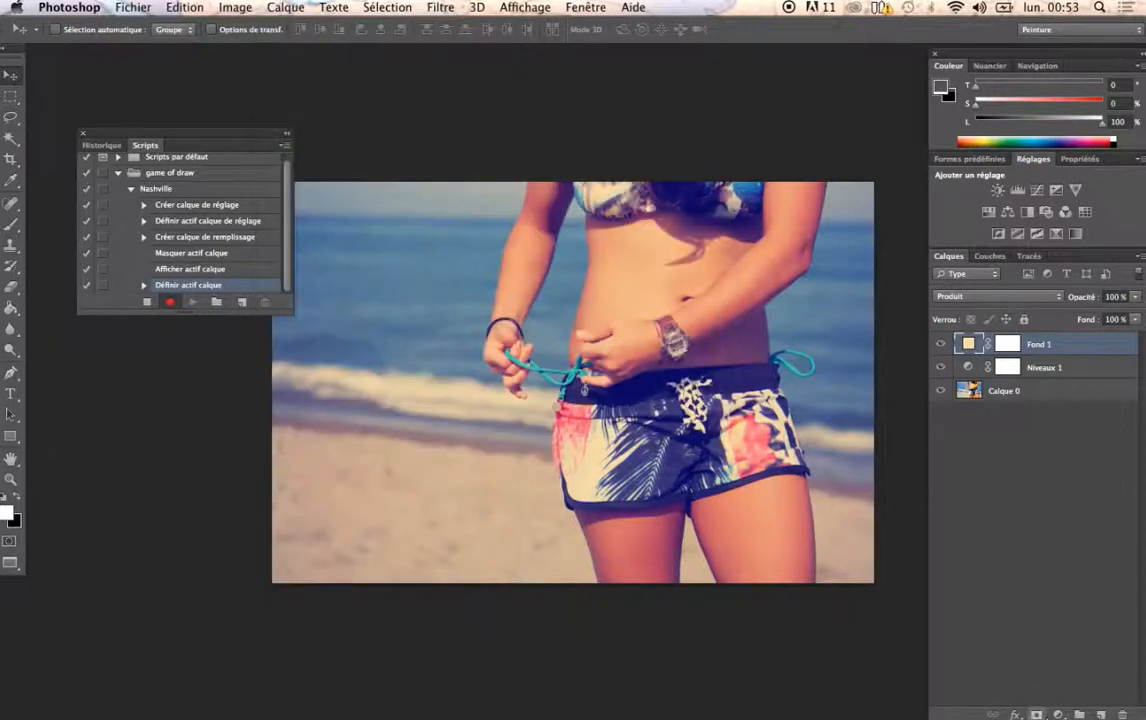
{"action": "left_click", "coordinate": [1058, 714]}
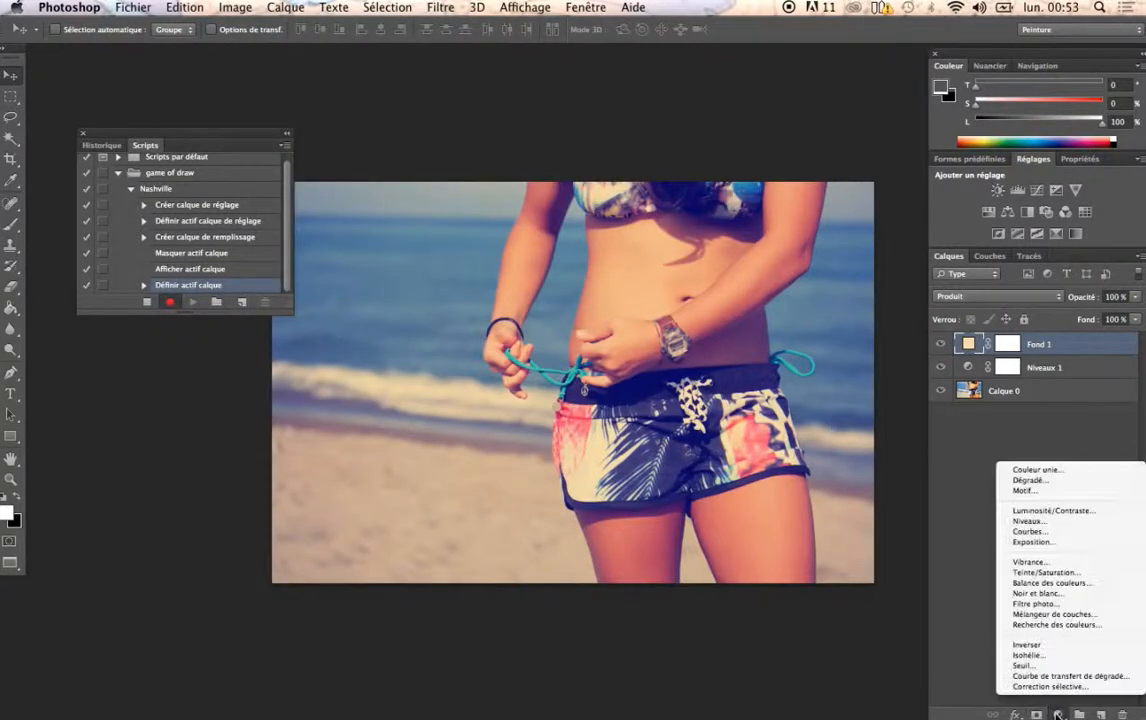
{"action": "left_click", "coordinate": [1064, 531]}
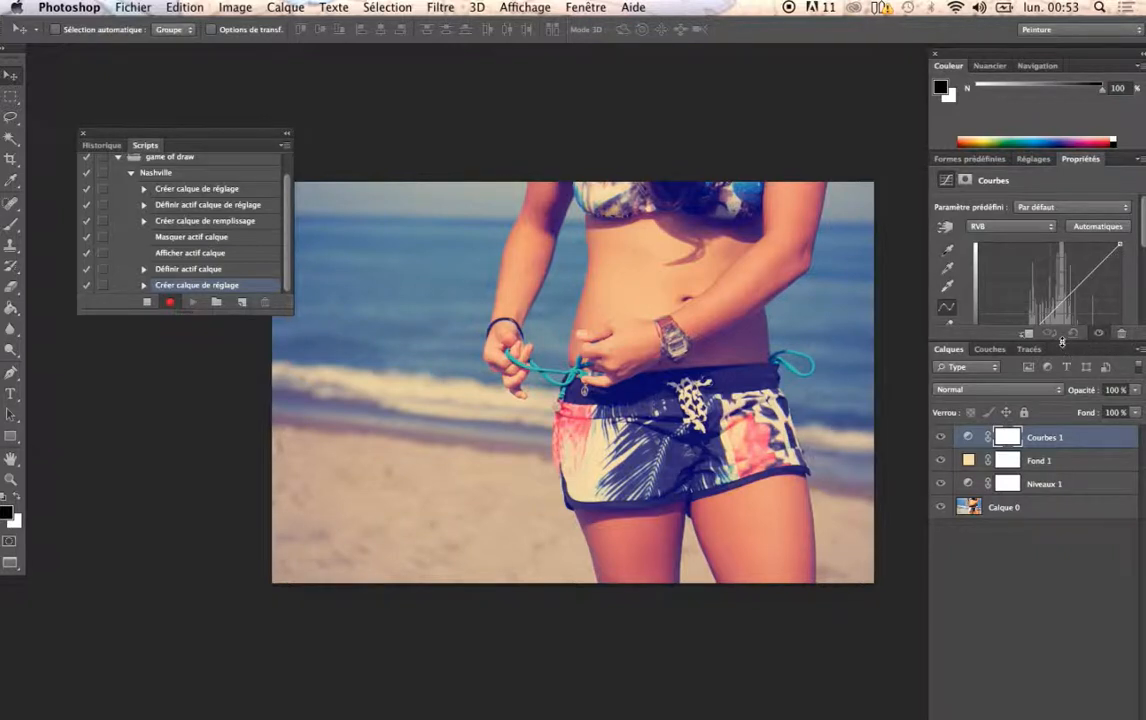
Shape the RGB curve with its black point at output 38 and points at input 72, output 73 and input 184, output 206.
{"action": "left_click_drag", "start_coordinate": [1062, 342], "coordinate": [1059, 473]}
{"action": "left_click_drag", "start_coordinate": [1062, 500], "coordinate": [1062, 503]}
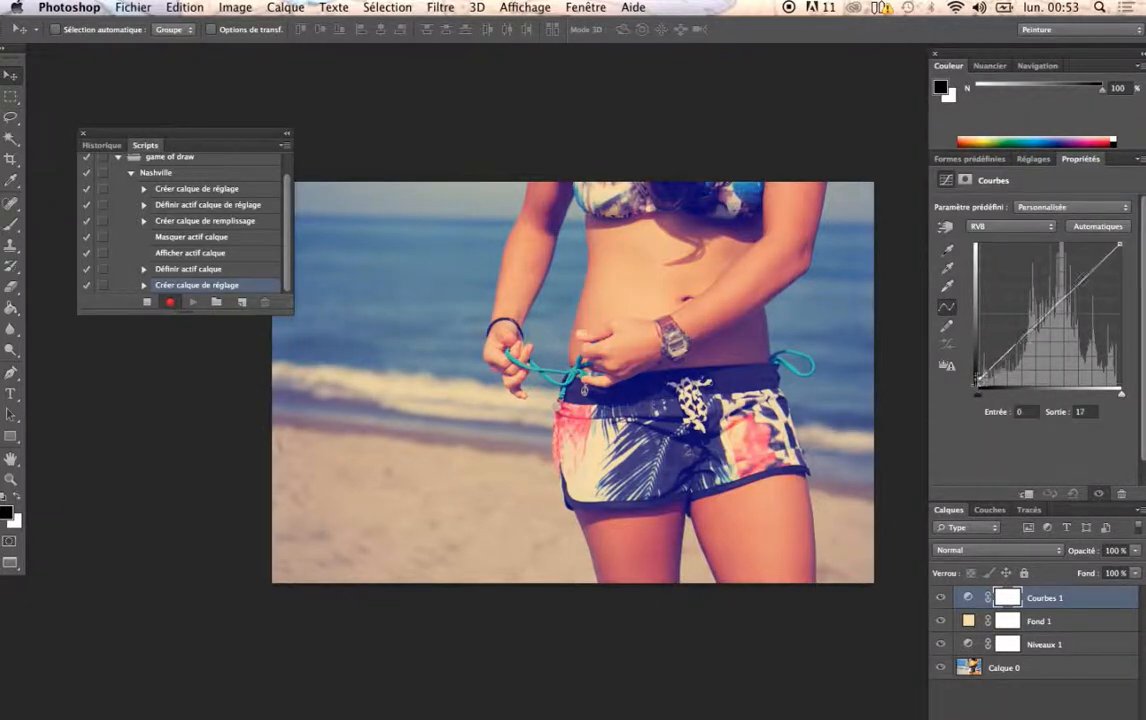
{"action": "left_click_drag", "start_coordinate": [979, 386], "coordinate": [979, 361]}
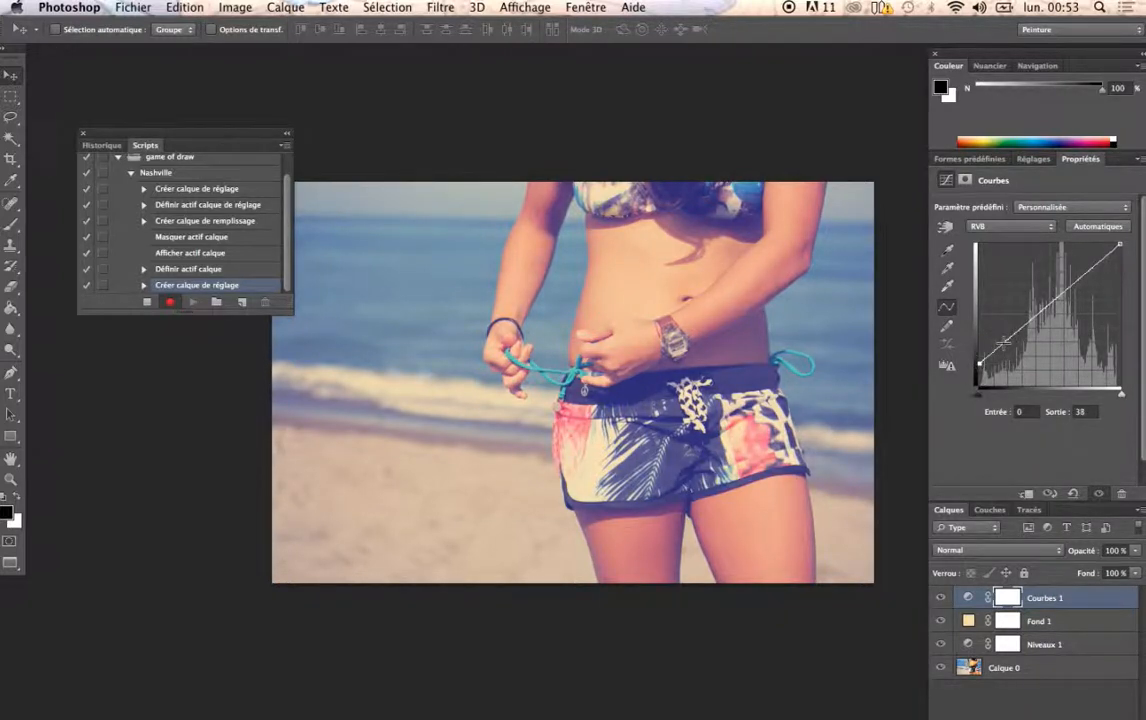
{"action": "left_click", "coordinate": [1003, 342]}
{"action": "left_click_drag", "start_coordinate": [1003, 342], "coordinate": [1020, 345]}
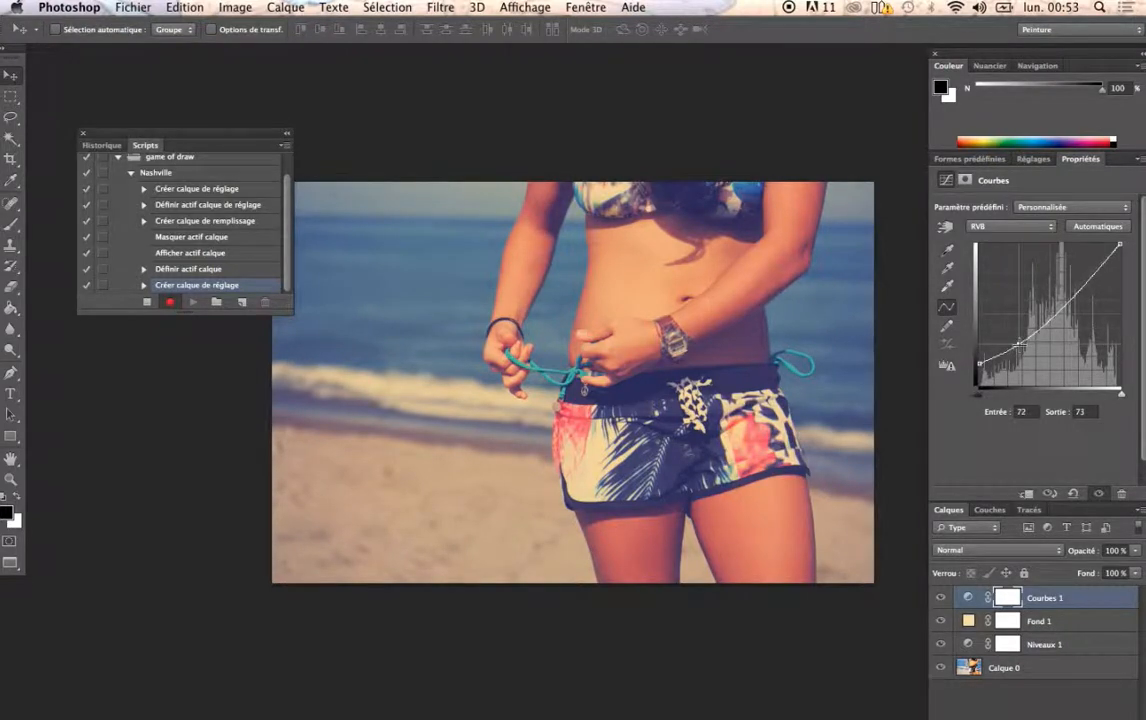
{"action": "left_click_drag", "start_coordinate": [1019, 344], "coordinate": [1019, 344]}
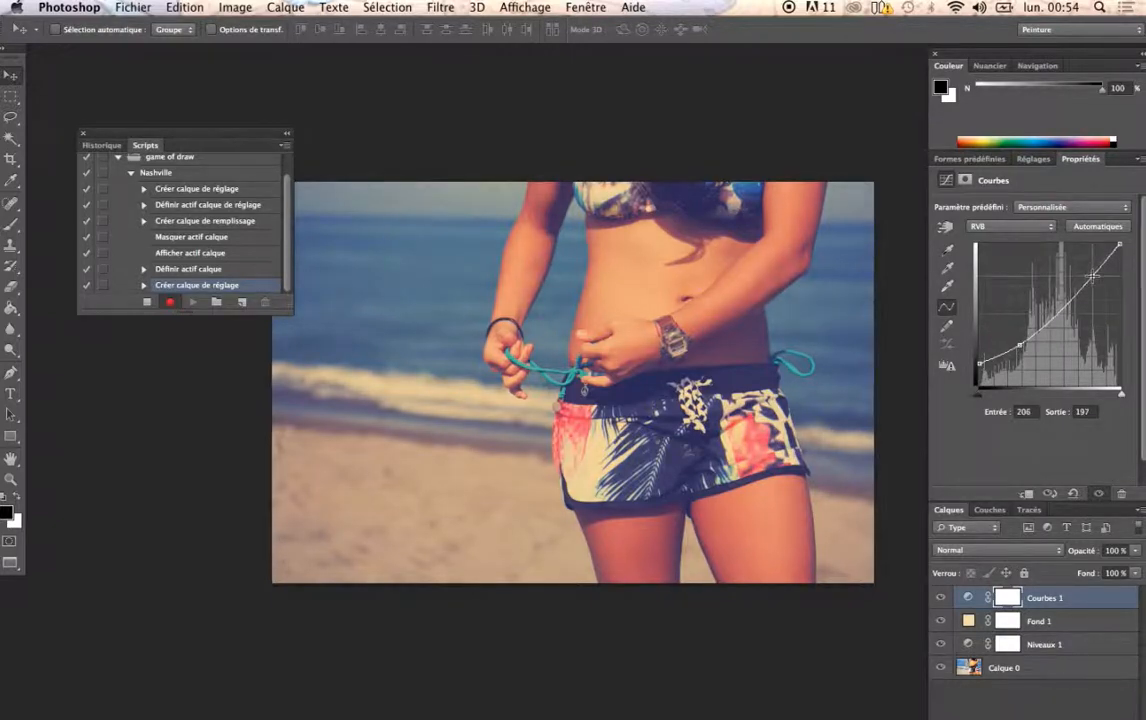
{"action": "mouse_move", "coordinate": [1090, 274]}
{"action": "left_mouse_down"}
{"action": "mouse_move", "coordinate": [1064, 273]}
{"action": "mouse_move", "coordinate": [1079, 270]}
{"action": "left_mouse_up"}
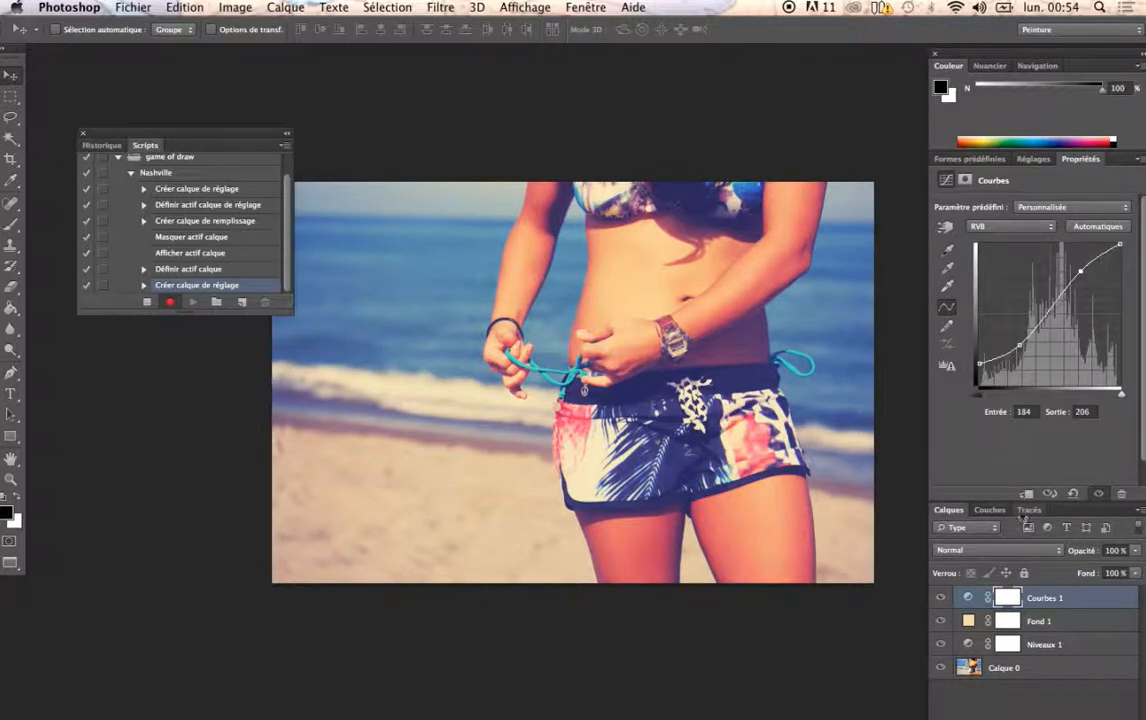
{"action": "left_click_drag", "start_coordinate": [1056, 503], "coordinate": [1018, 190]}
{"action": "left_click", "coordinate": [1033, 158]}
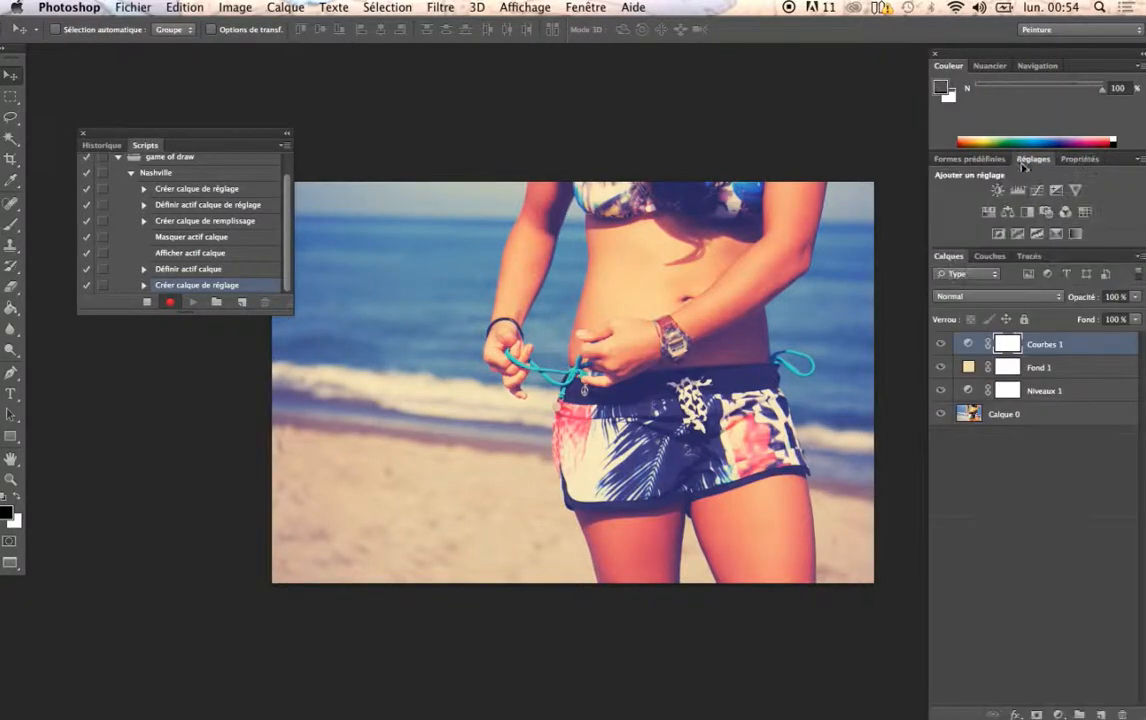
Stop recording the Nashville action and collapse its list of recorded commands.
{"action": "left_click", "coordinate": [146, 303]}
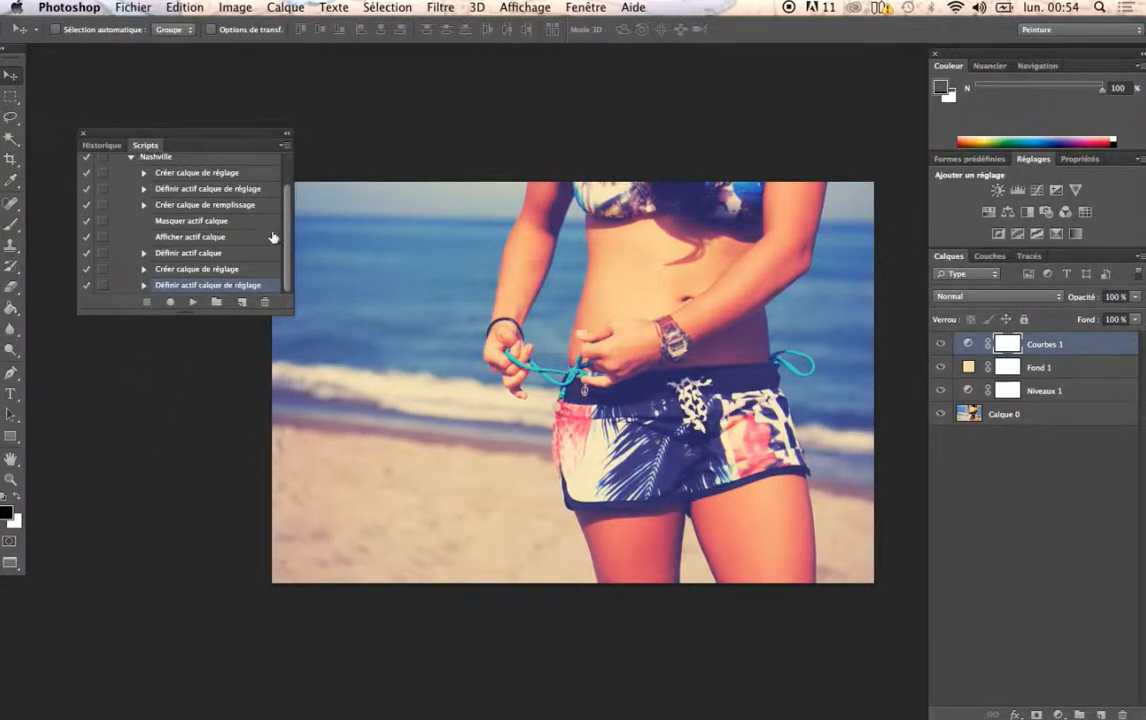
{"action": "left_click_drag", "start_coordinate": [288, 239], "coordinate": [288, 234]}
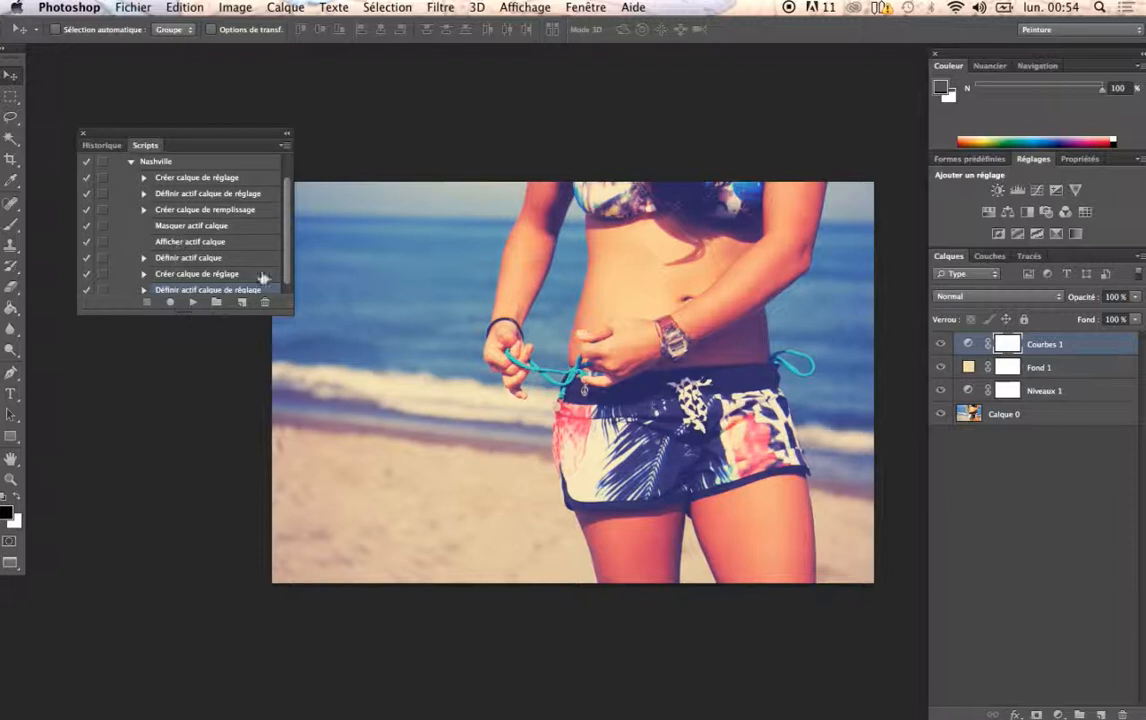
{"action": "scroll", "coordinate": [260, 205], "scroll_direction": "up", "scroll_amount": 2}
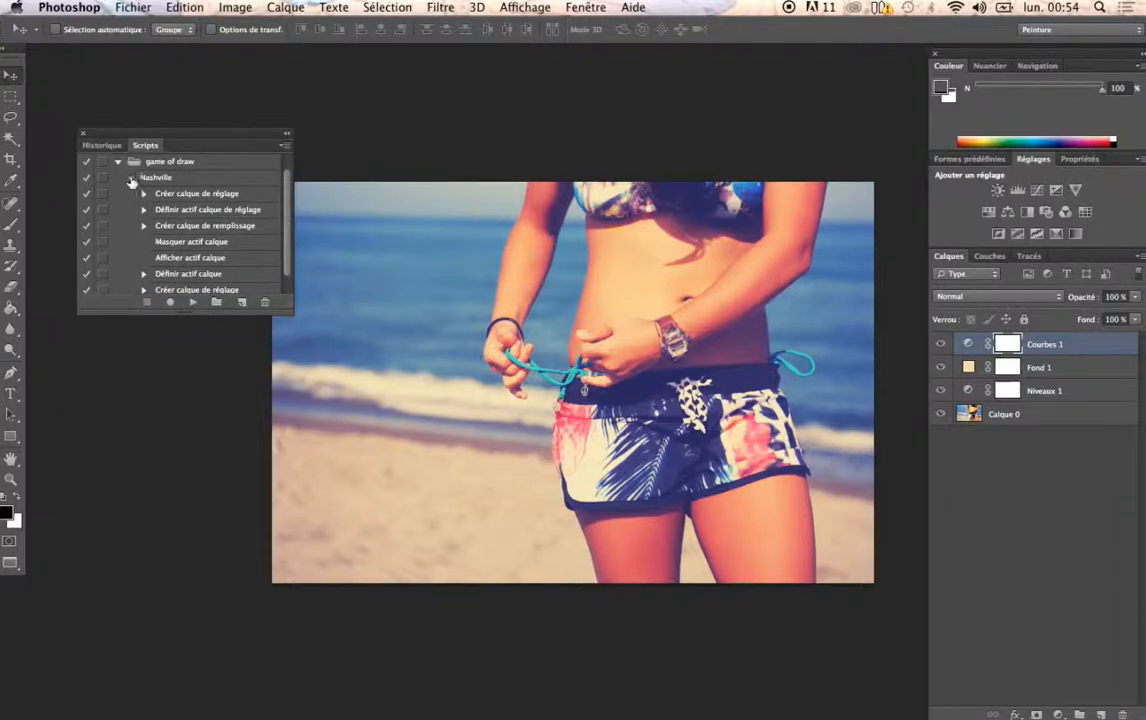
{"action": "left_click", "coordinate": [131, 179]}
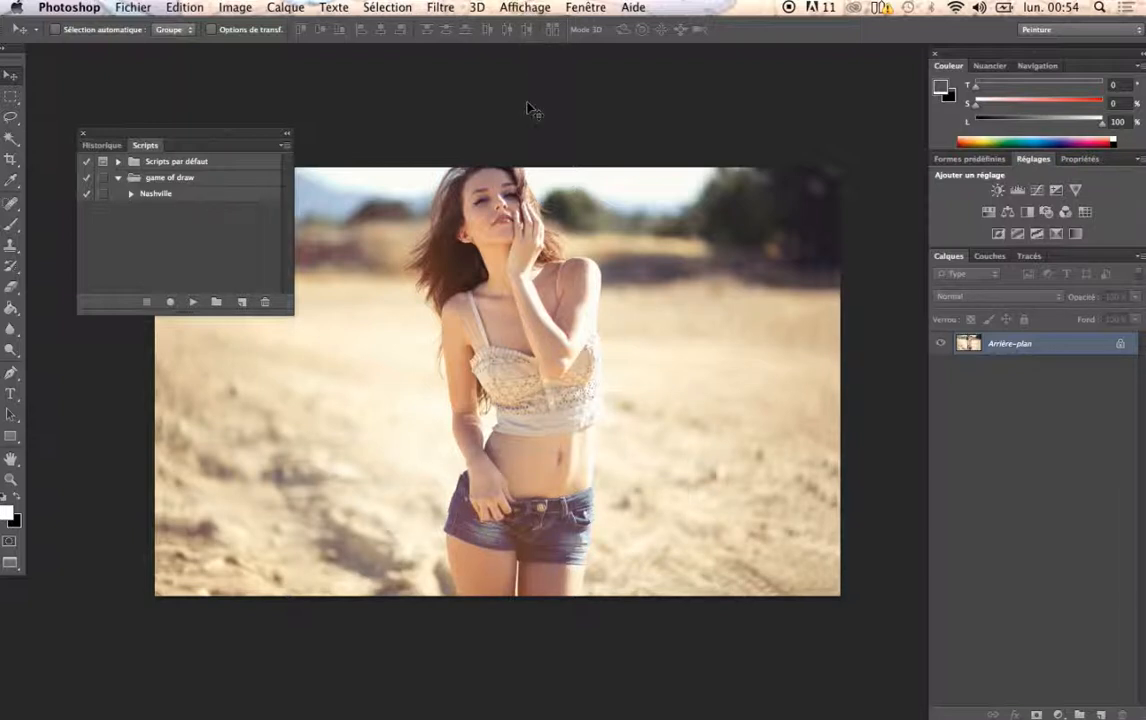
Cycle the screen mode until the document tabs show, switch to Summer Babe.jpg and play the Nashville action on it.
{"action": "key", "text": "f"}
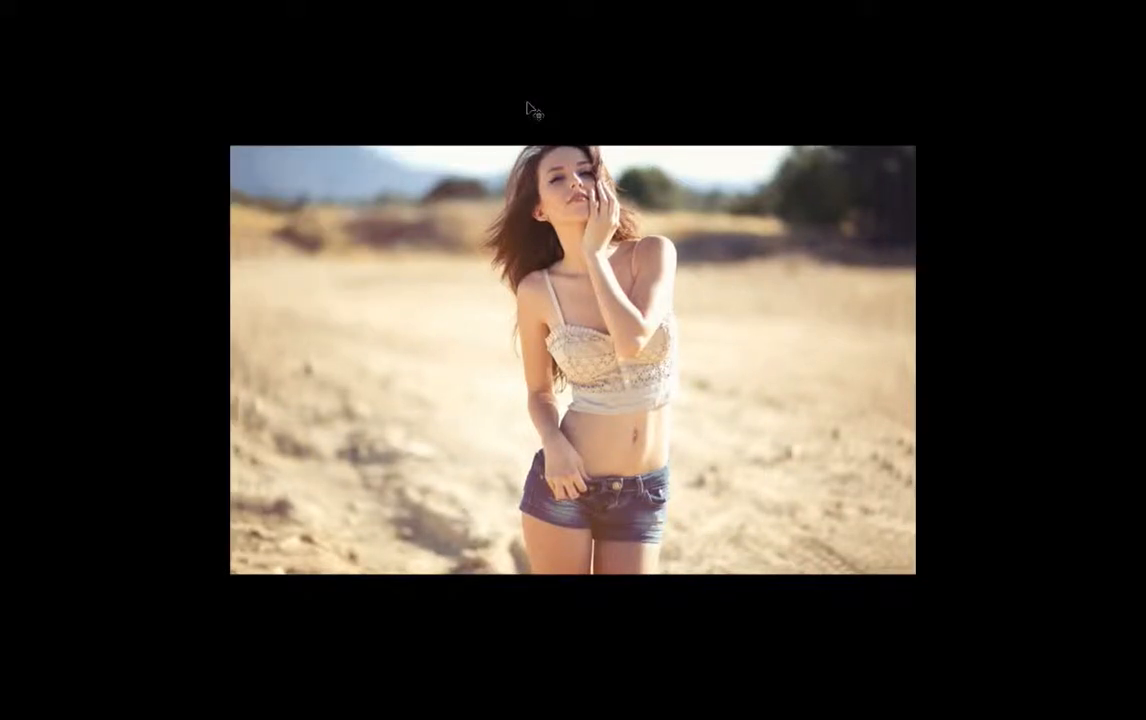
{"action": "key", "text": "f"}
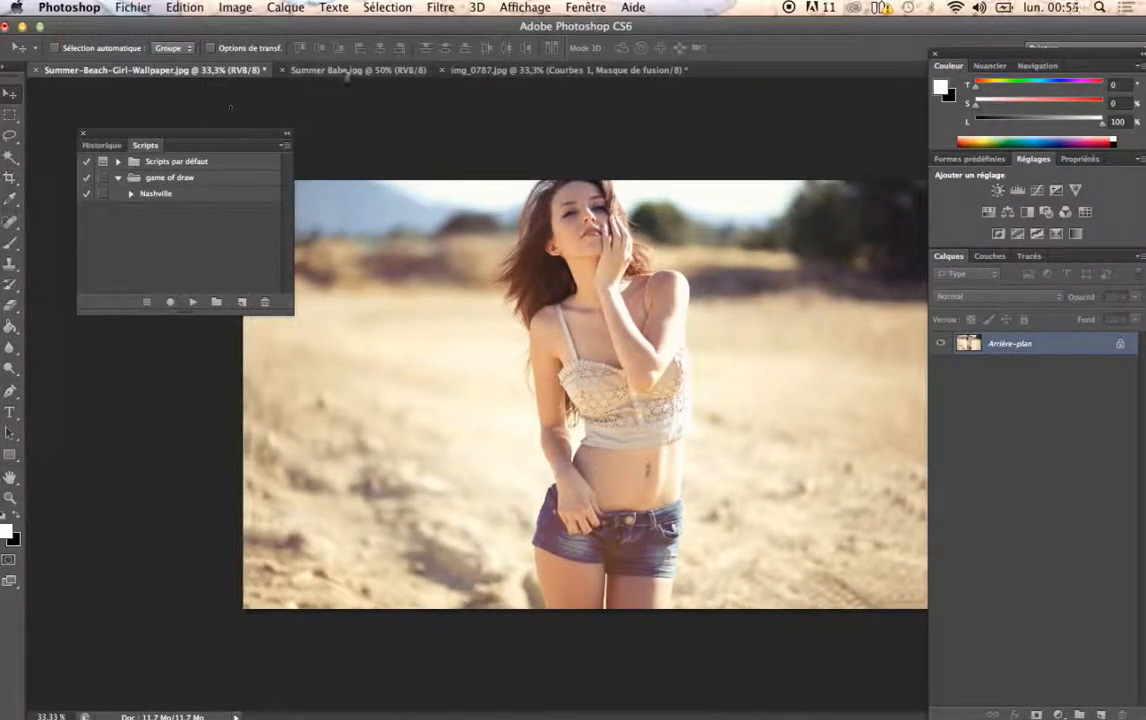
{"action": "left_click", "coordinate": [300, 70]}
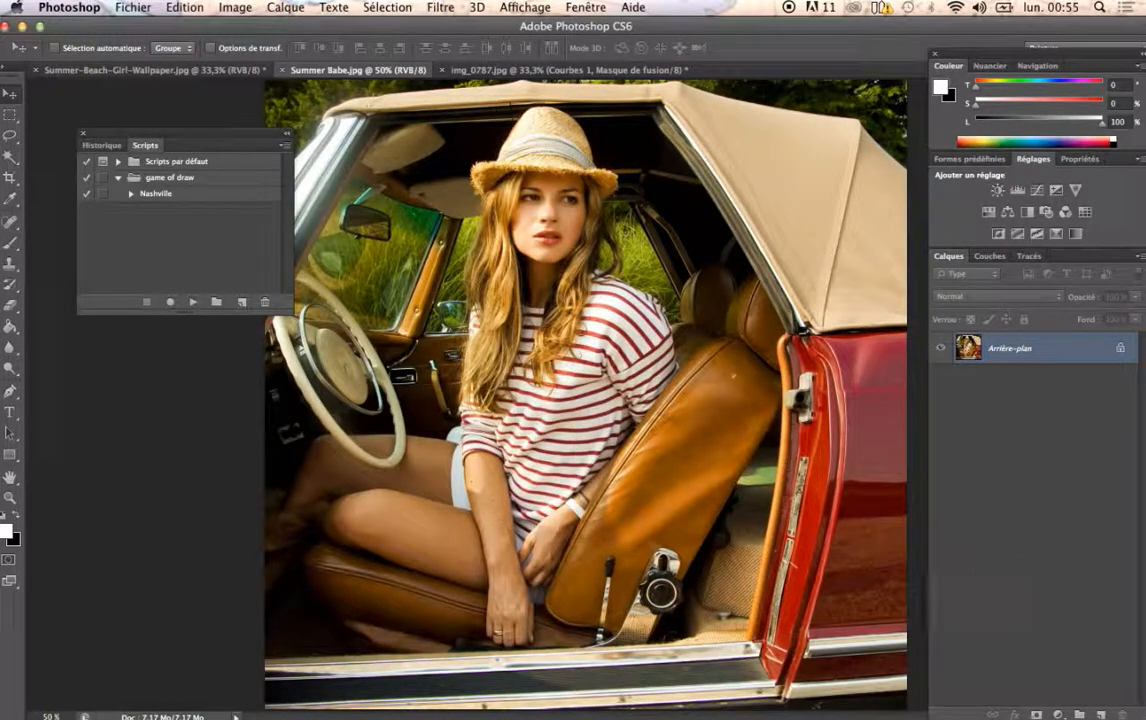
{"action": "left_click", "coordinate": [160, 194]}
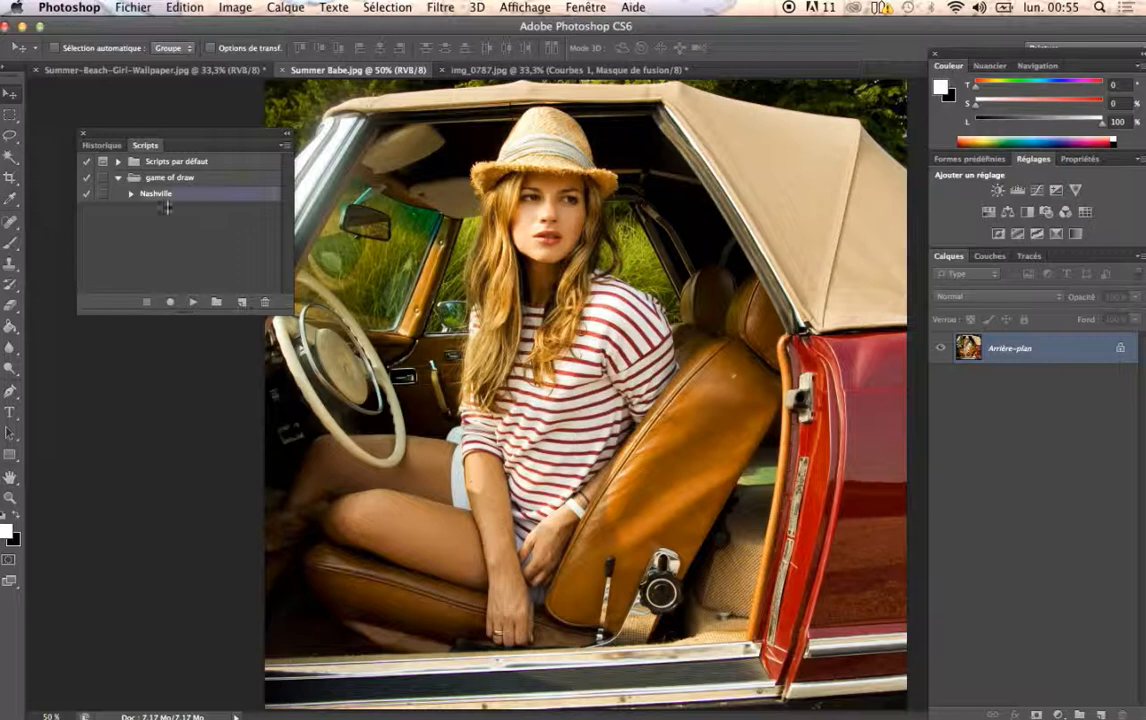
{"action": "left_click", "coordinate": [192, 302]}
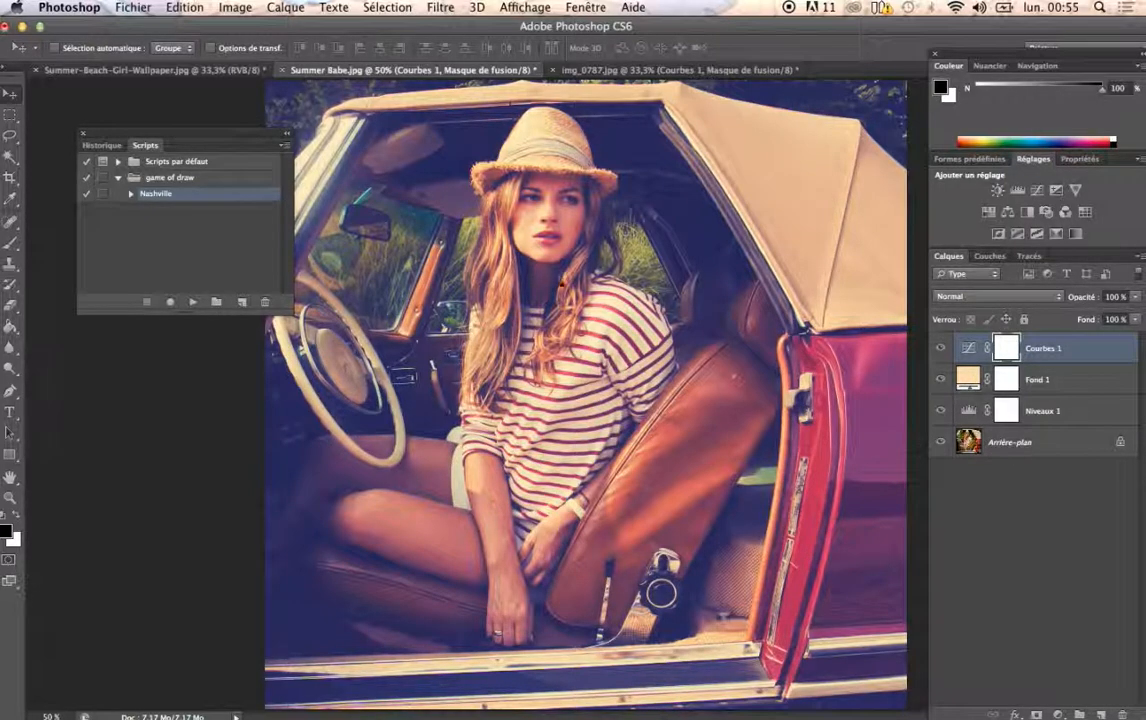
View img_0787.jpg briefly, then switch to Summer-Beach-Girl-Wallpaper.jpg and play the Nashville action on it.
{"action": "left_click", "coordinate": [595, 70]}
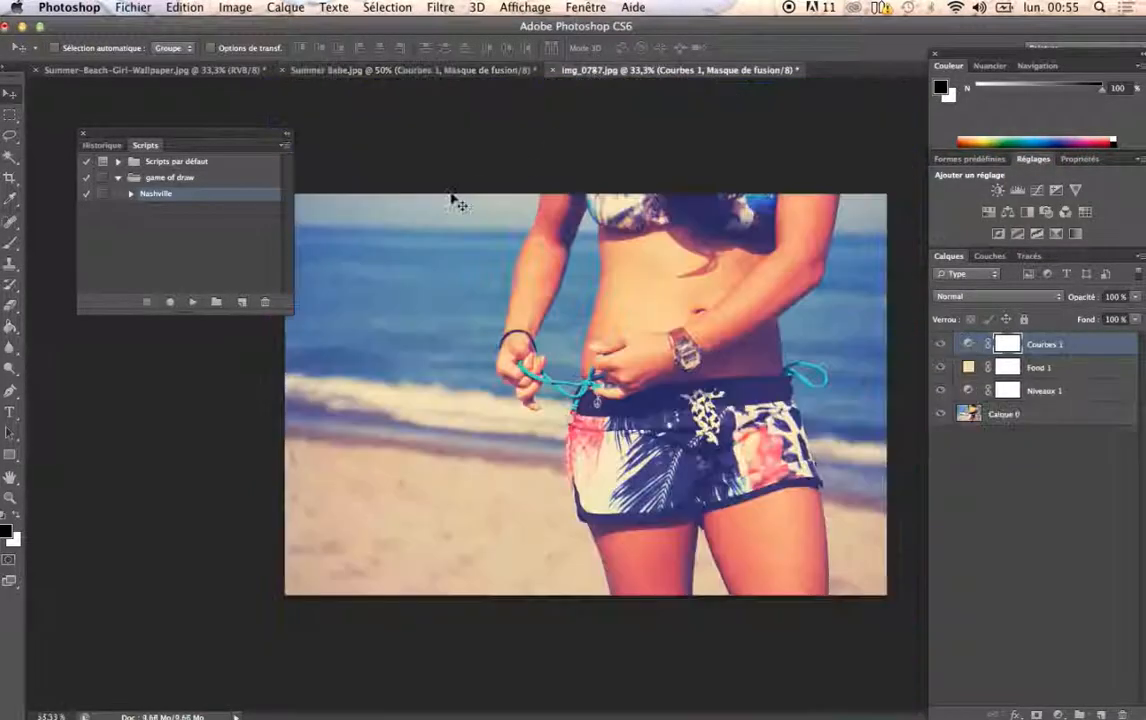
{"action": "left_click", "coordinate": [215, 70]}
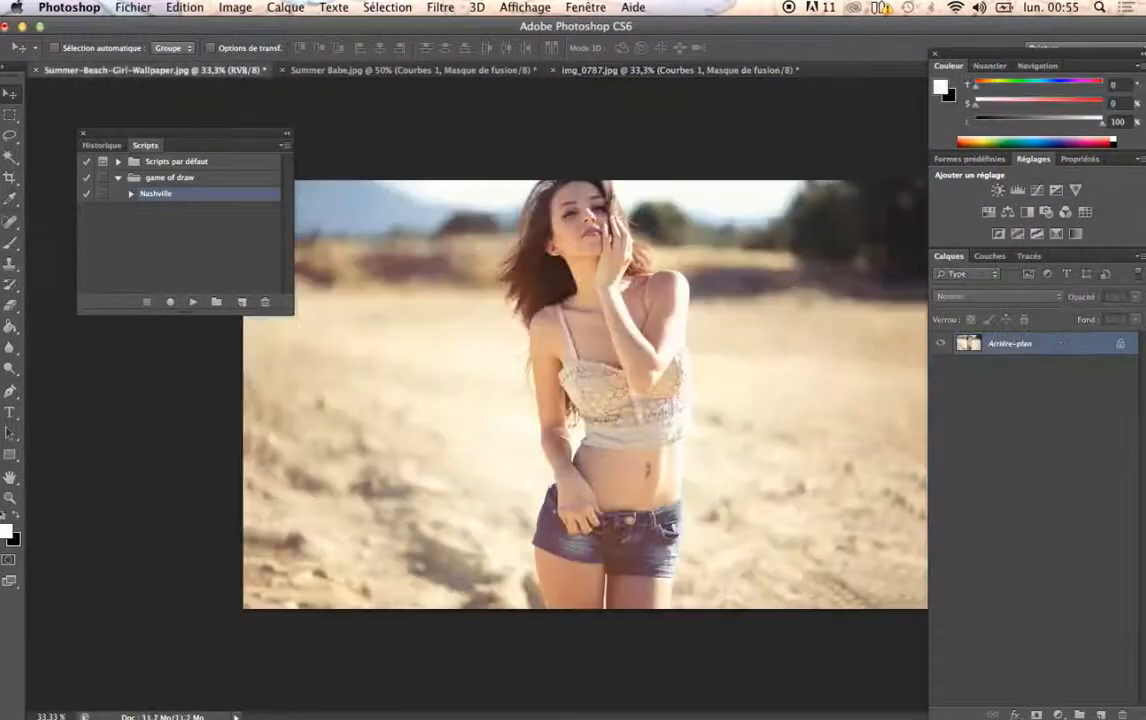
{"action": "left_click", "coordinate": [193, 301]}
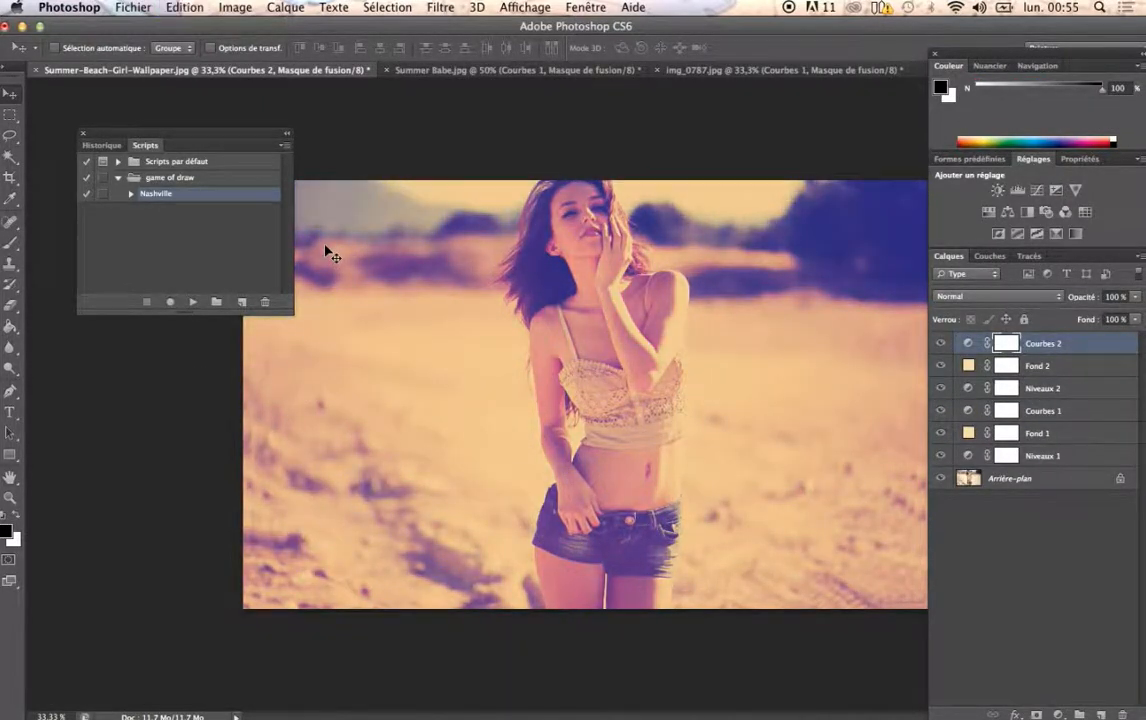
Step back through the history to remove the duplicate Niveaux 2, Fond 2 and Courbes 2 layers from the beach girl photo.
{"action": "key", "text": "super+z"}
{"action": "key", "text": "alt+super+z"}
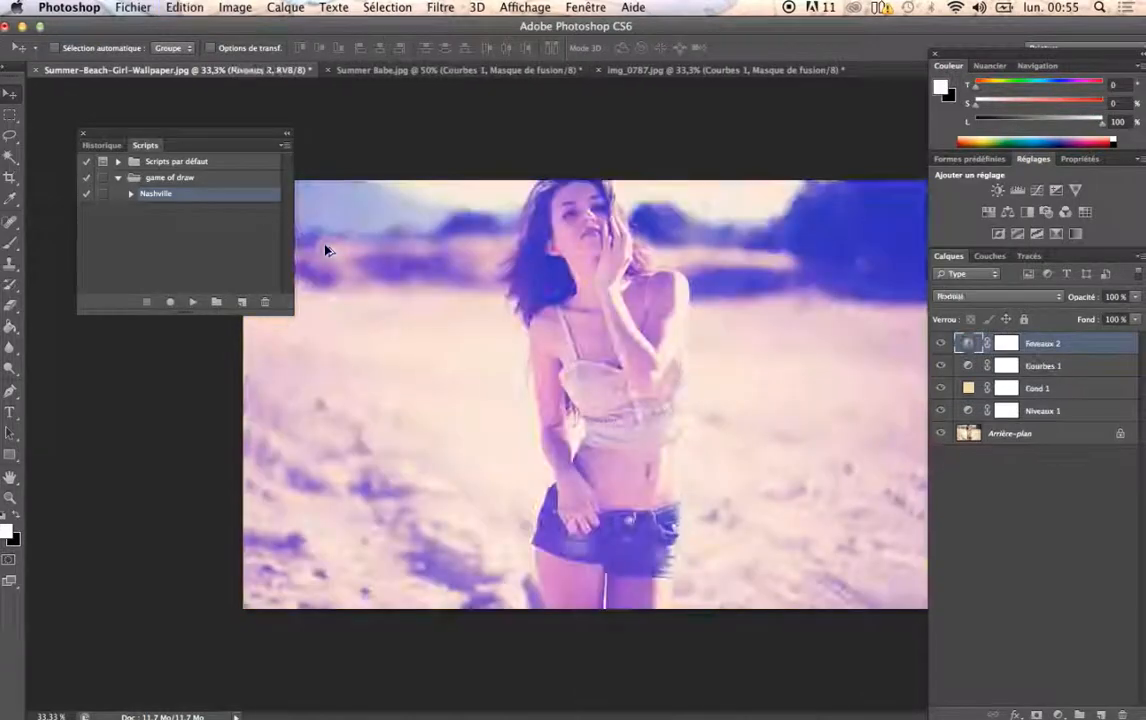
{"action": "key", "text": "alt+super+z"}
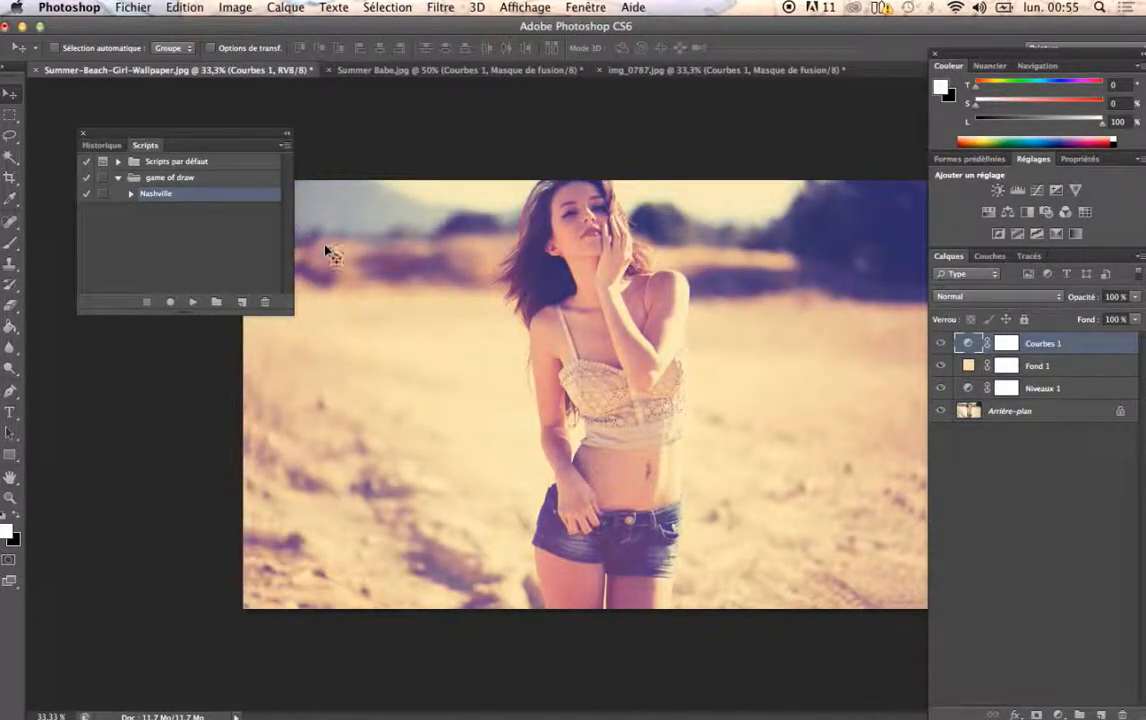